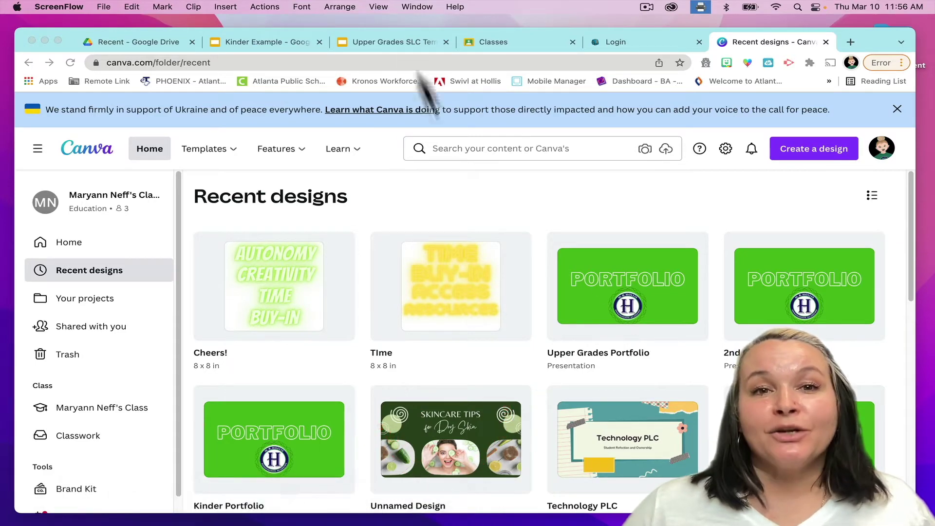
Step: Leave the Upper Grades SLC deck and open the 2nd Grade Portfolio's About Me page
click(395, 44)
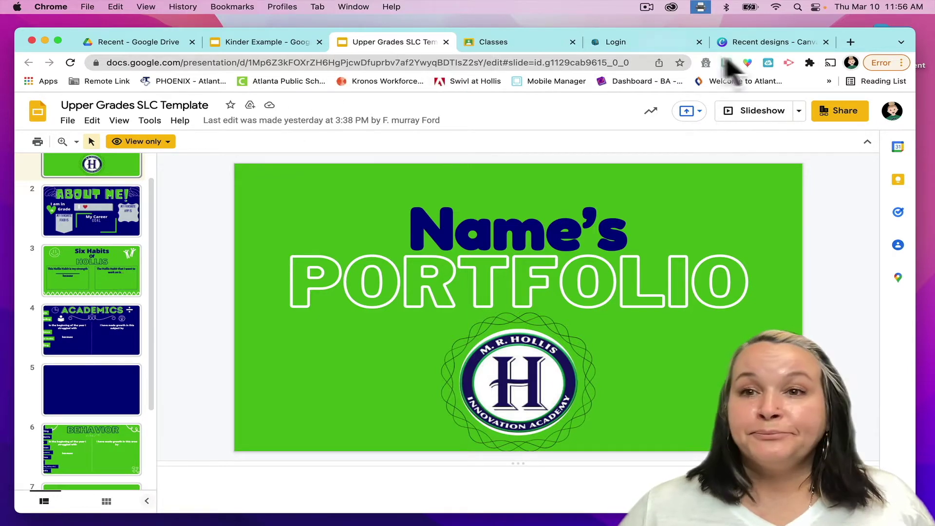
click(771, 42)
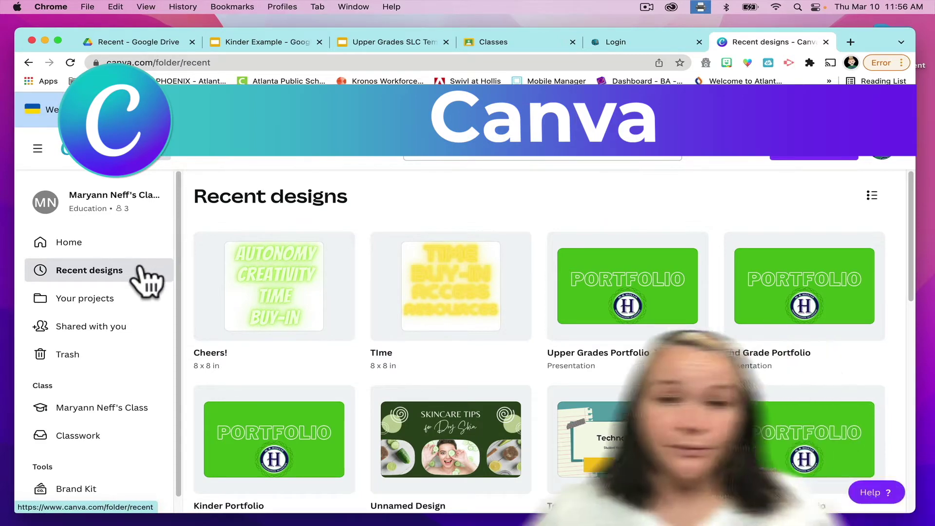
mouse_move(804, 292)
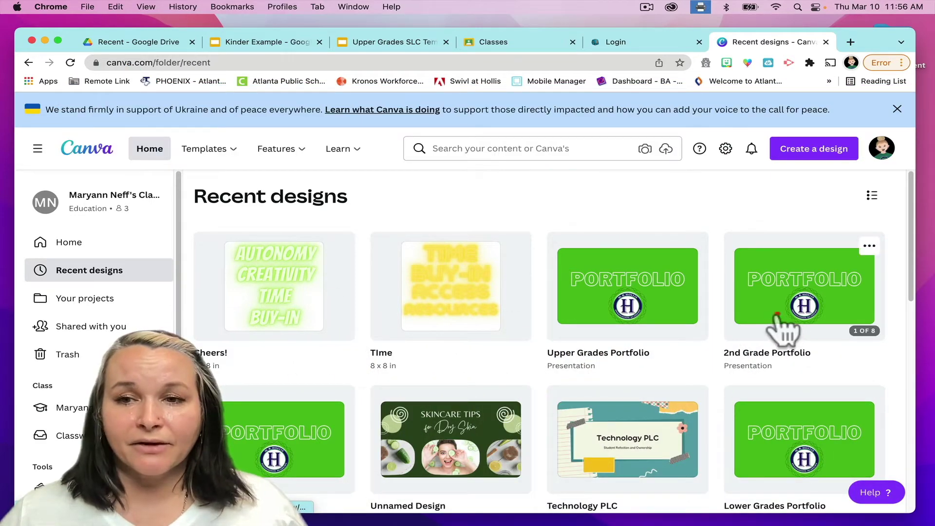
click(778, 317)
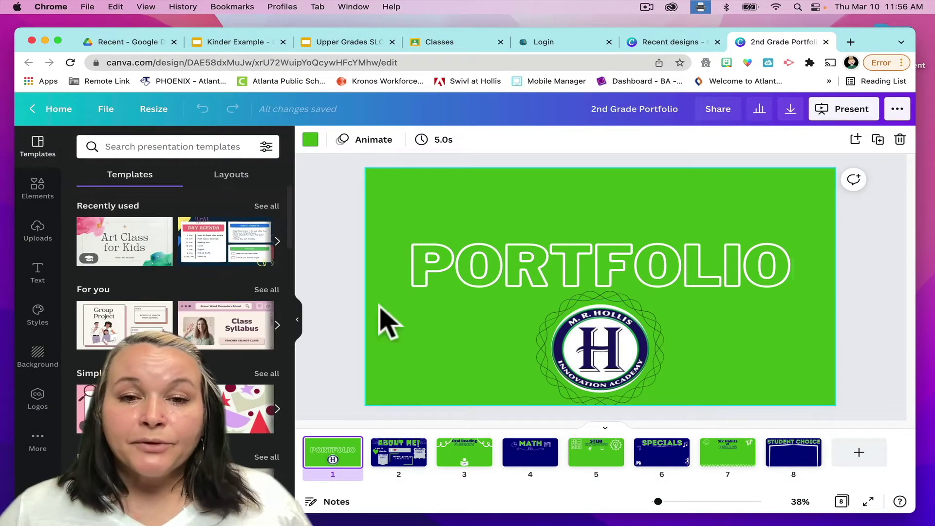
click(402, 461)
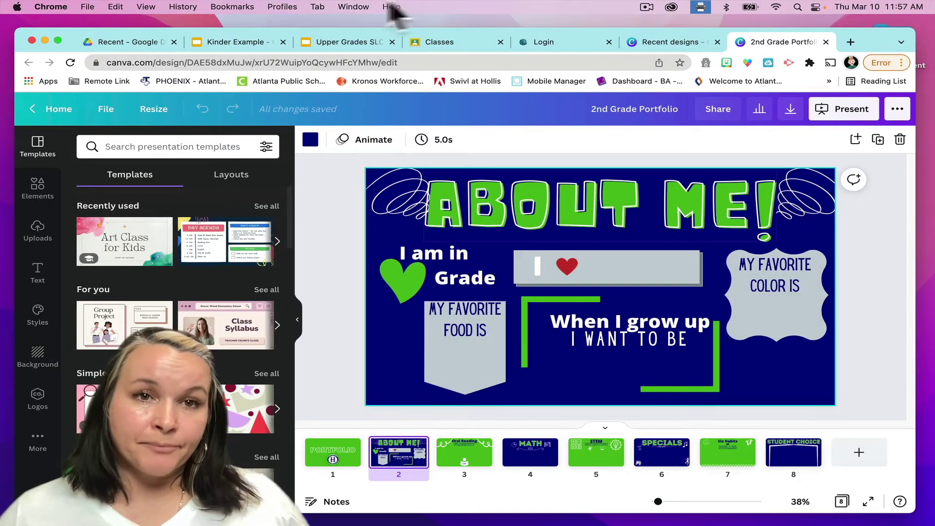
Step: Compare with the Kinder Example About Me slide and select its grey-banner text box
click(236, 42)
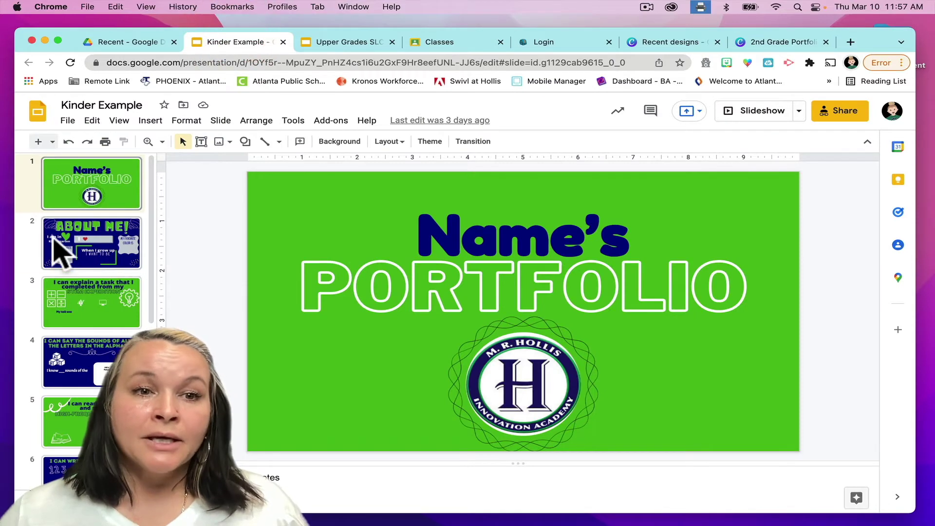
click(62, 249)
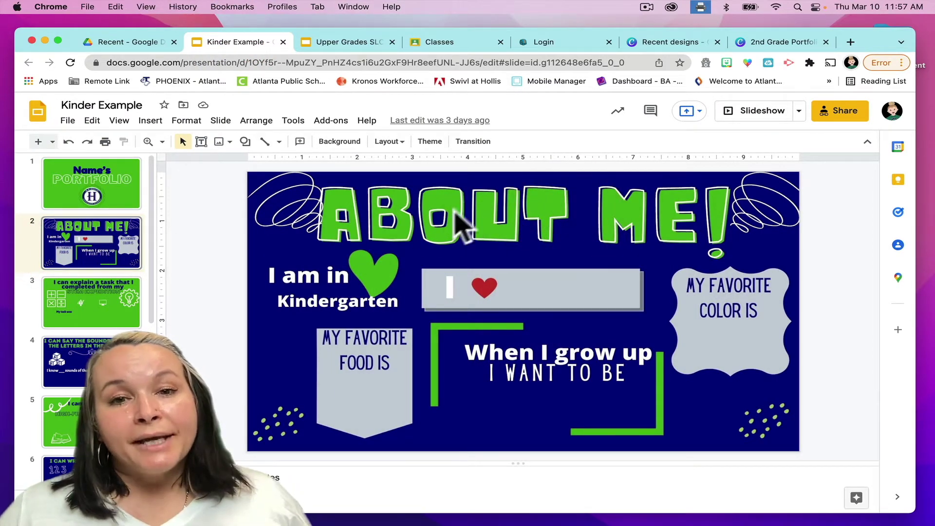
click(540, 296)
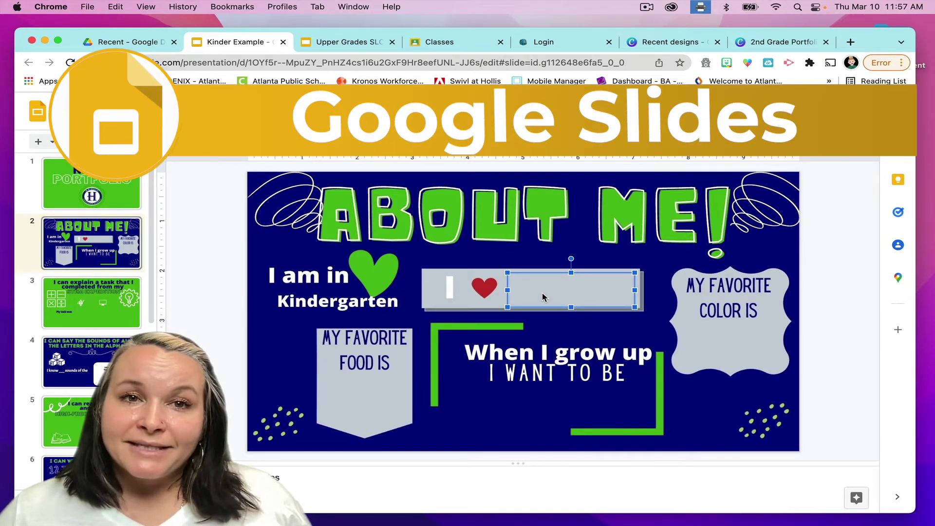
Step: In the 2nd Grade Portfolio, browse text styles, select the swirl graphic, and view all recently used elements
click(760, 44)
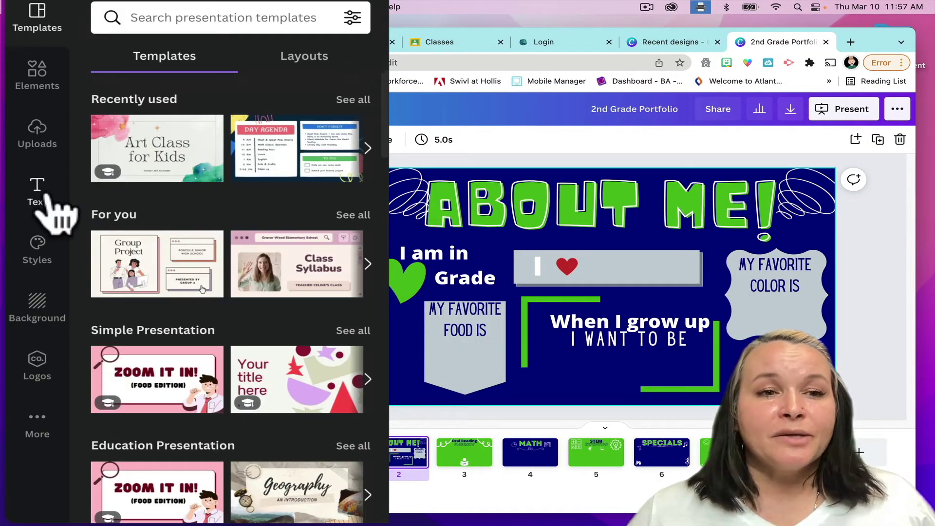
click(37, 194)
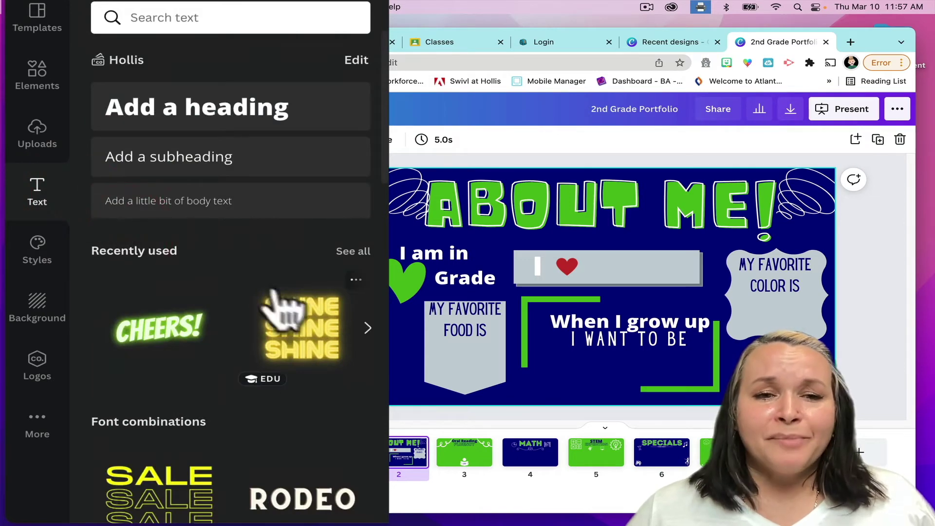
scroll(279, 382, down, 5)
scroll(279, 381, down, 5)
scroll(286, 376, down, 5)
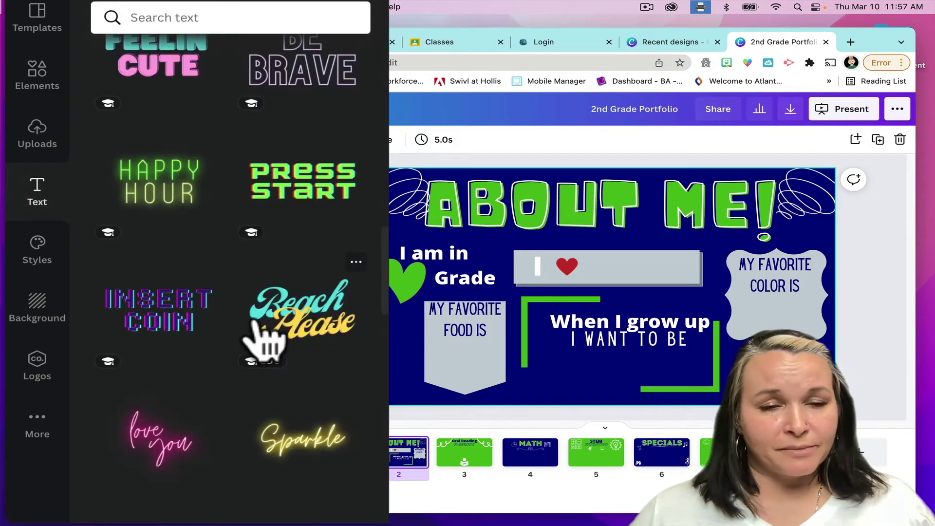
mouse_move(302, 181)
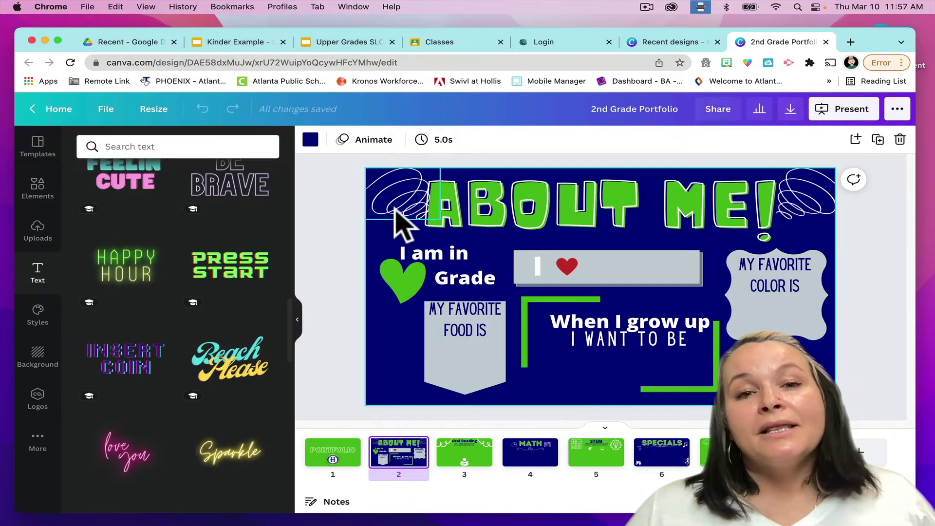
click(398, 214)
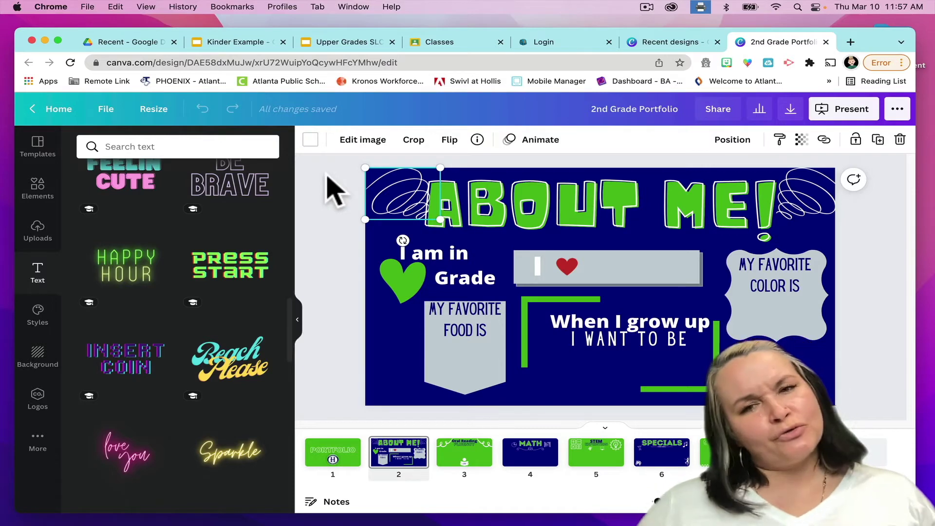
click(41, 192)
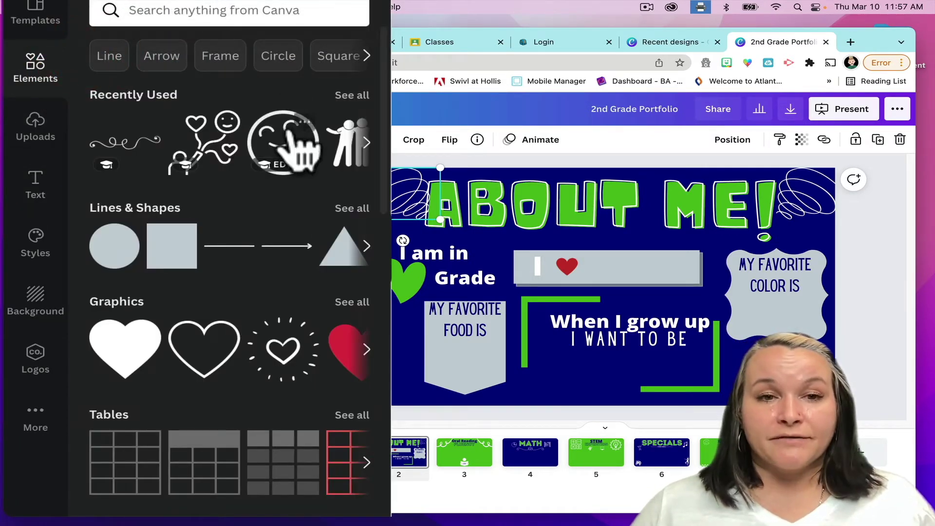
click(352, 95)
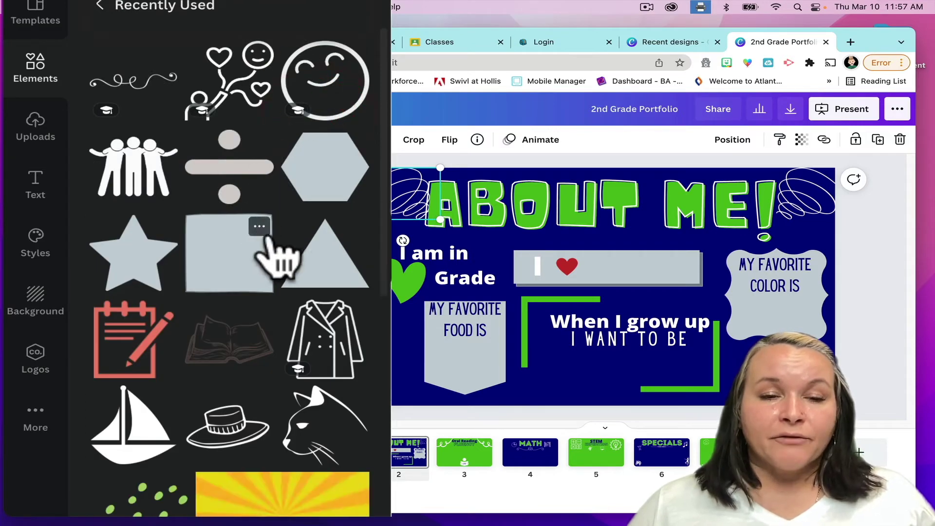
scroll(307, 263, down, 5)
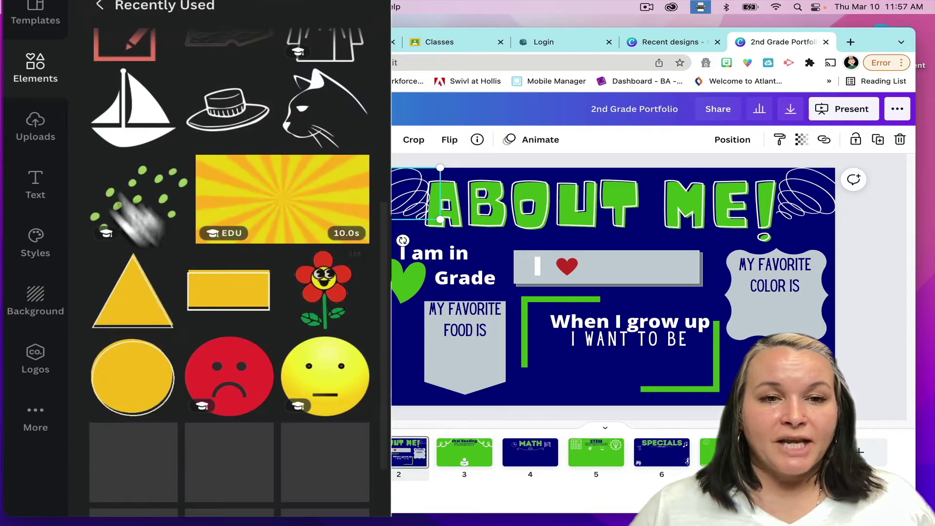
scroll(292, 190, down, 1)
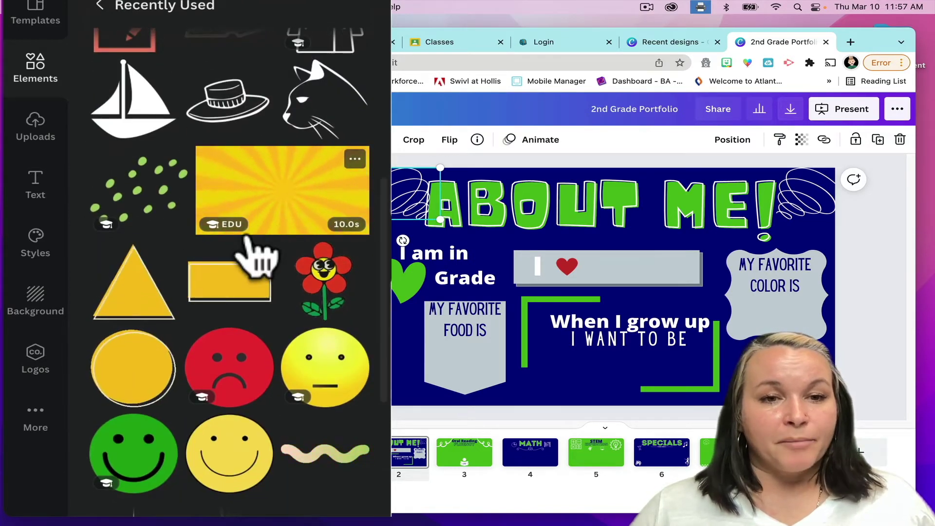
scroll(250, 261, down, 4)
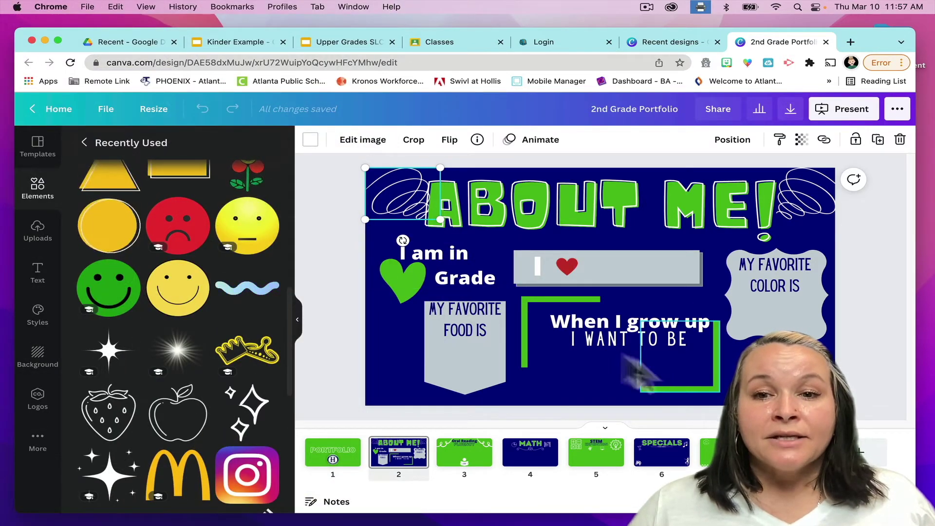
Step: Page through Oral Reading Fluency, MATH, STEM Expedition, SPECIALS and Student Choice
click(450, 474)
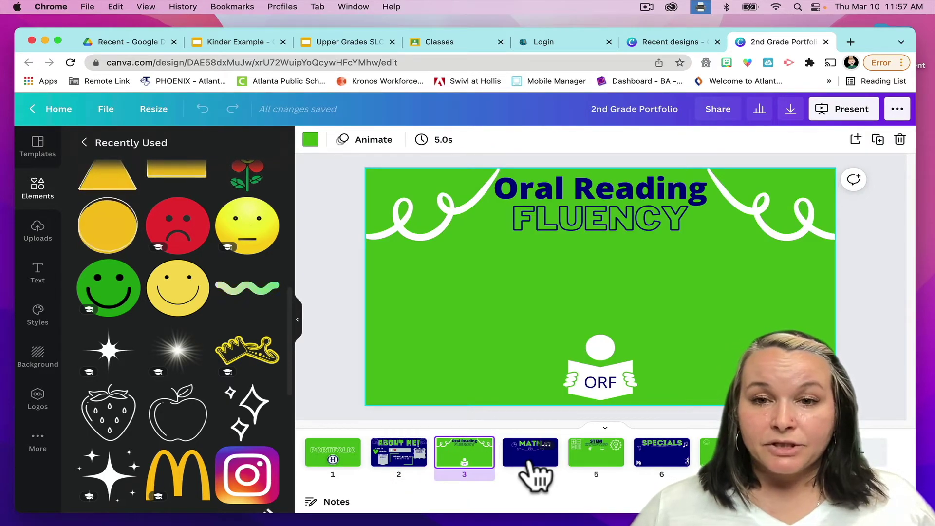
click(538, 475)
click(596, 463)
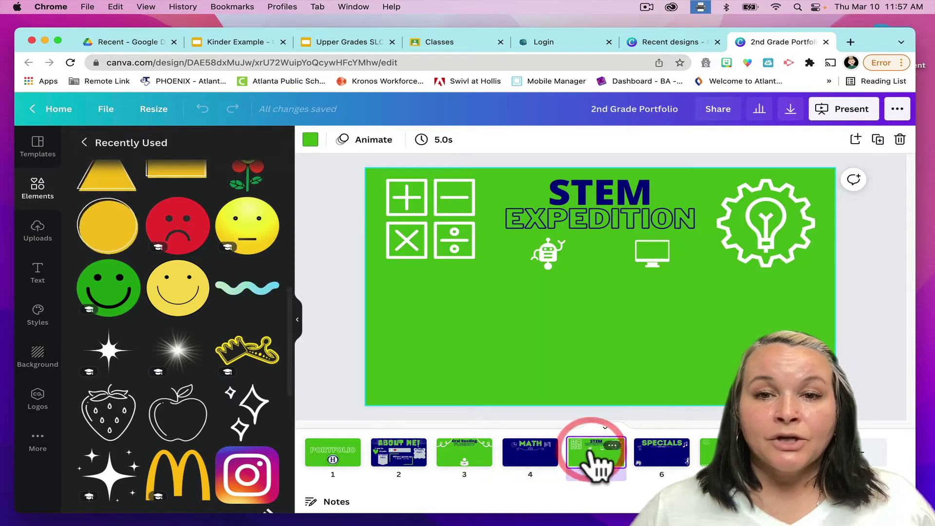
mouse_move(660, 453)
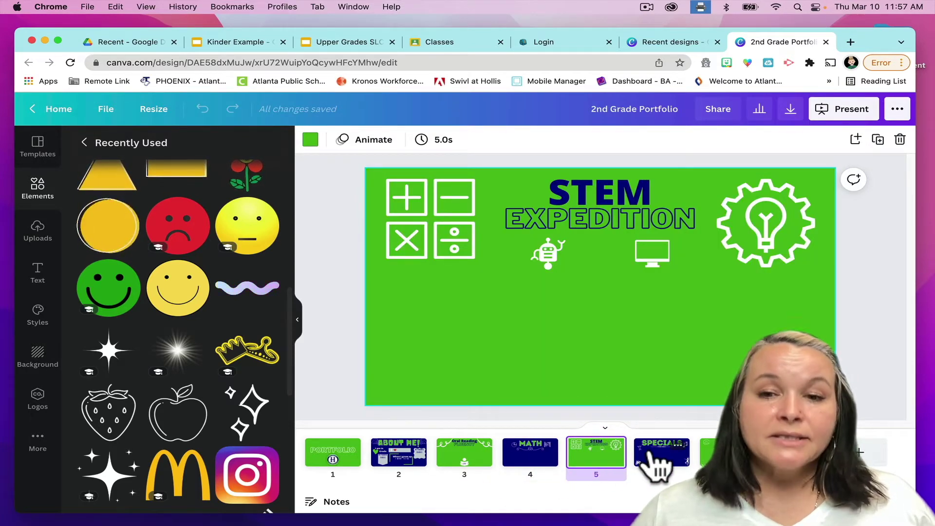
click(658, 461)
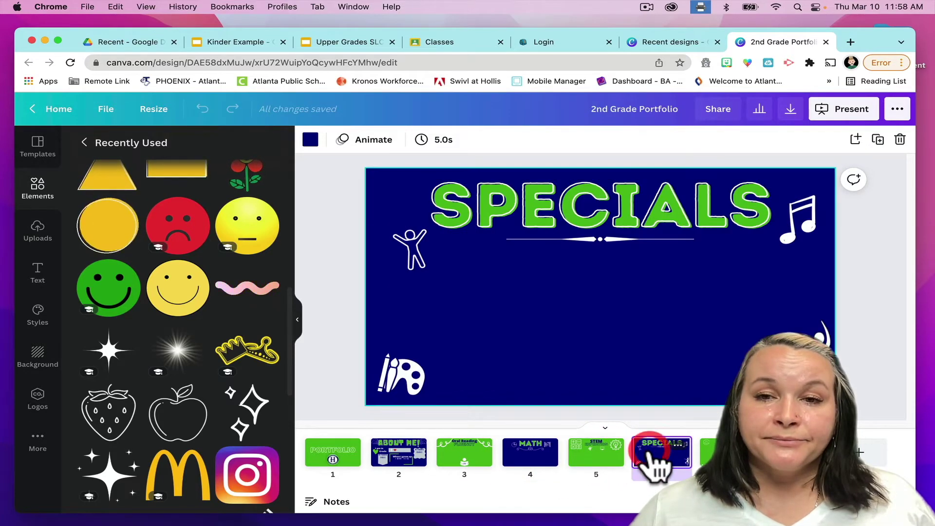
right_click(733, 446)
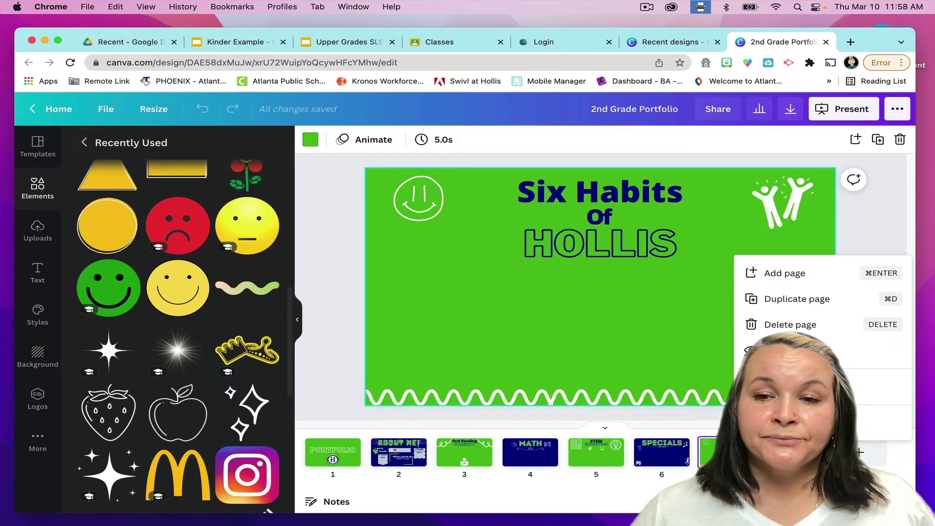
click(794, 453)
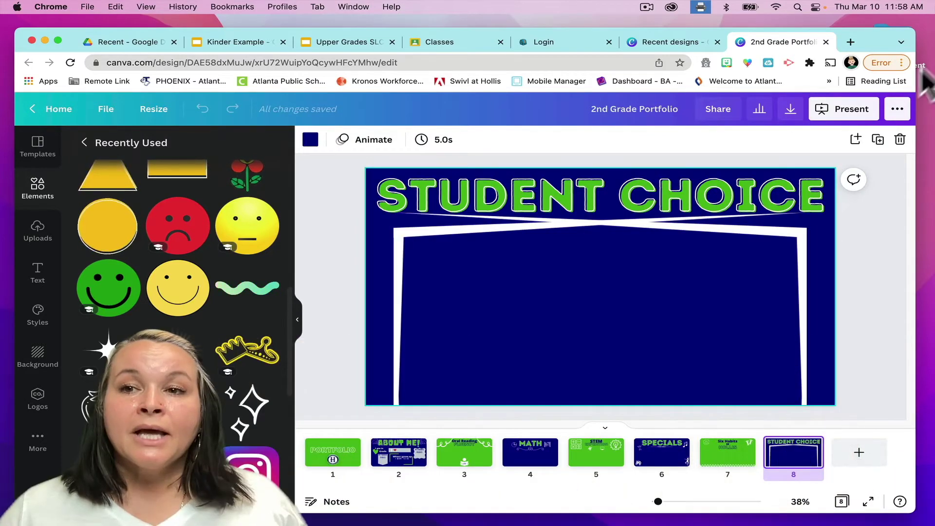
Step: Check Canva's available download file types, then return to the Kinder Example deck
click(897, 108)
click(770, 205)
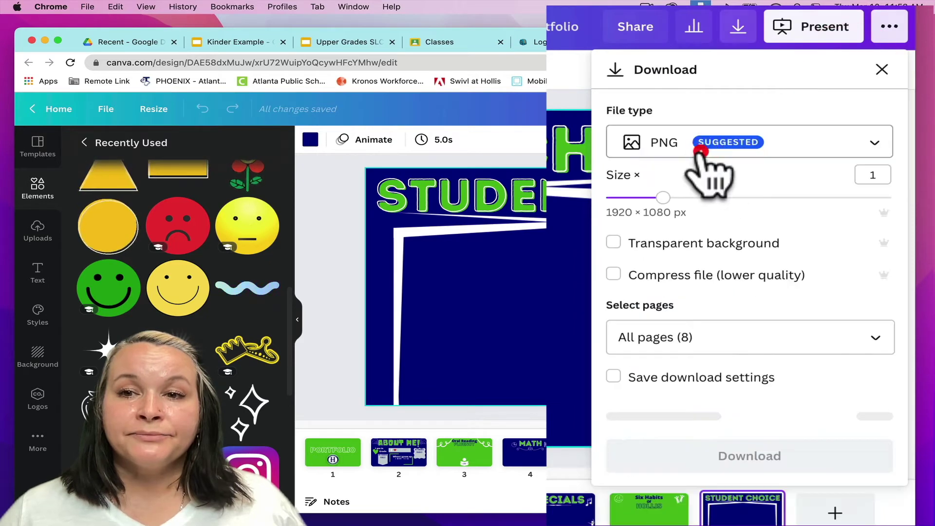
click(789, 146)
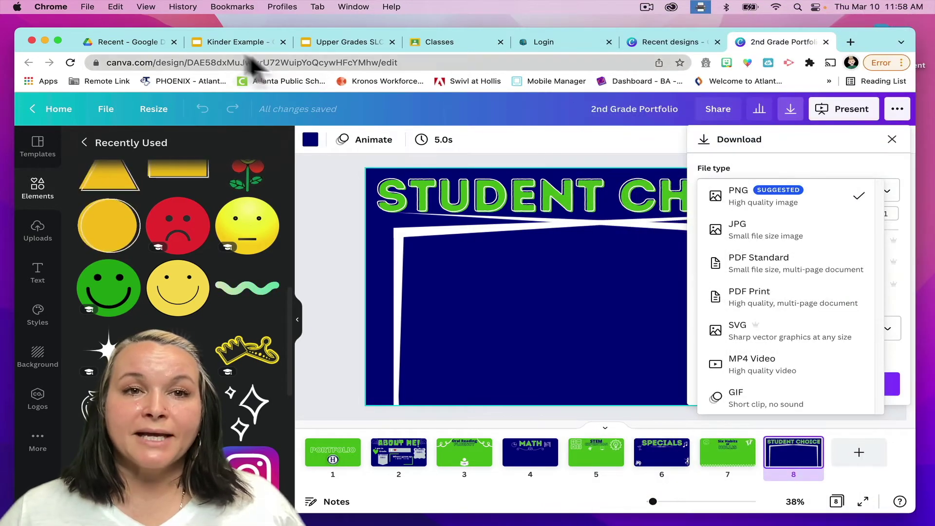
click(234, 42)
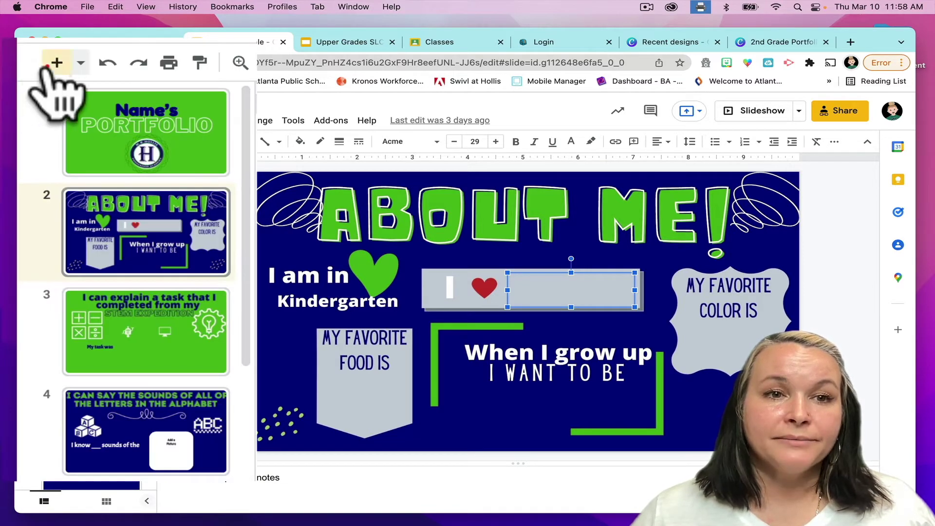
Step: Add a blank third slide after About Me with its placeholders removed
click(56, 62)
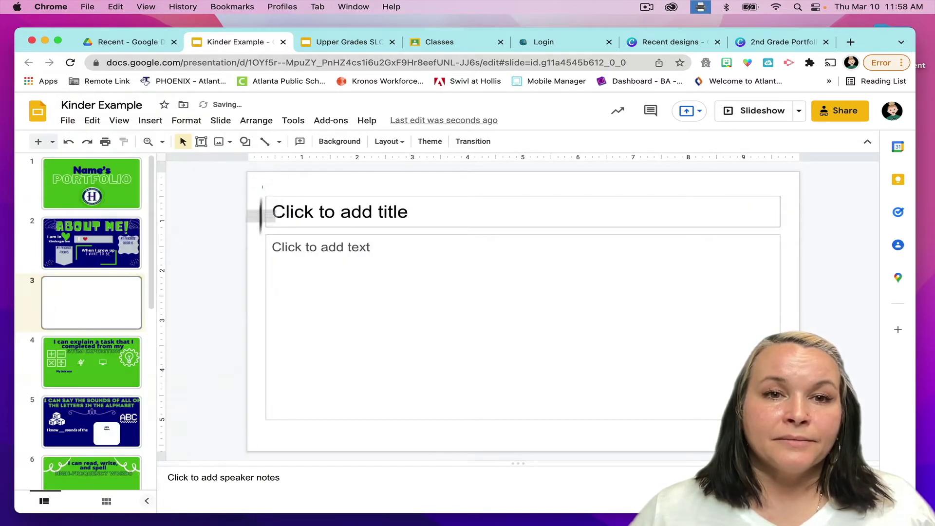
click(305, 288)
key(ctrl+a)
key(Delete)
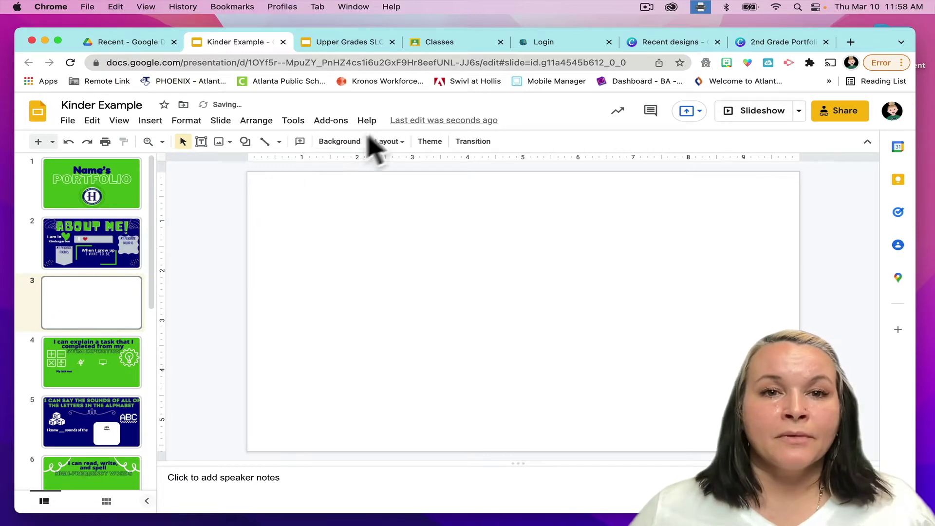
Step: Set the slide background to the water-drop photo from a Google image search for 'blue'
click(338, 141)
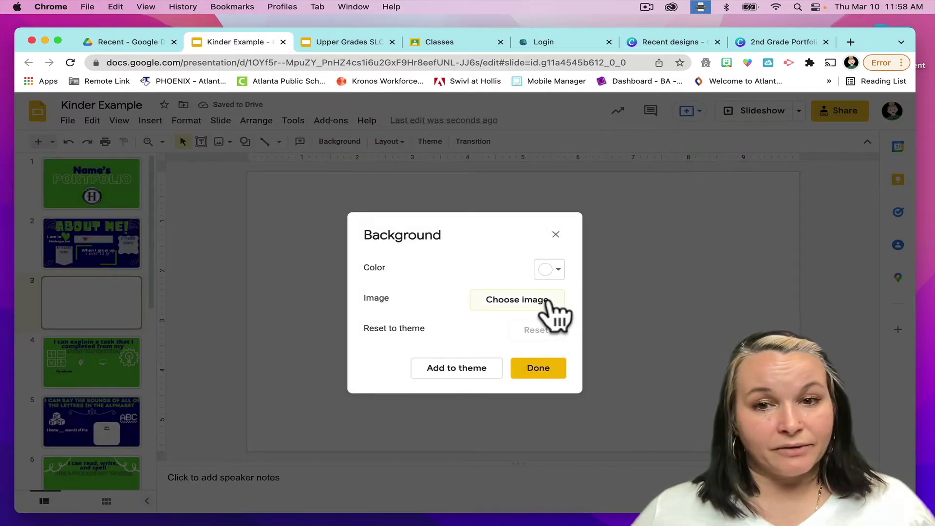
click(549, 300)
click(556, 187)
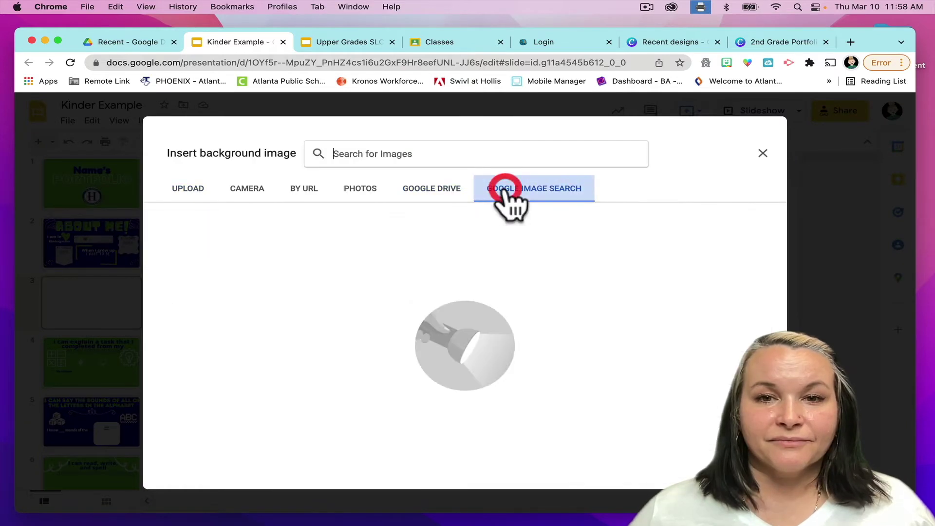
click(486, 153)
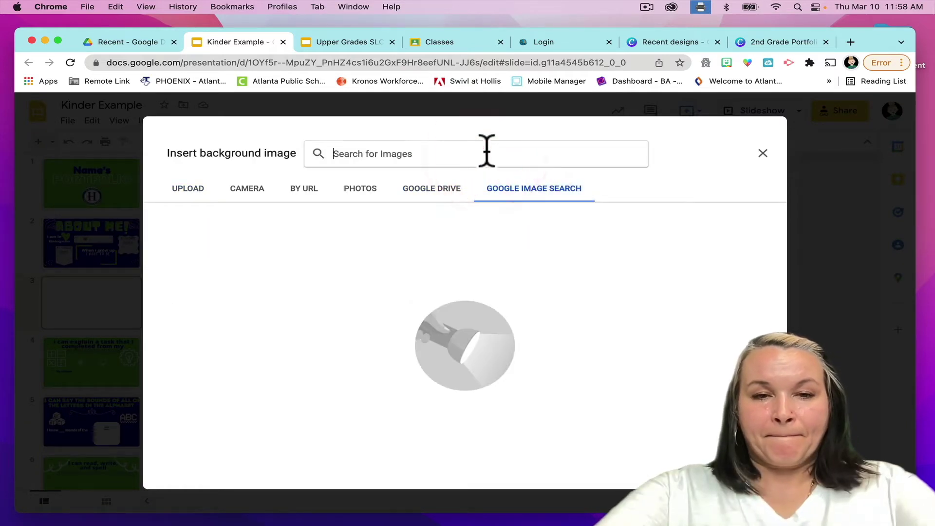
text(blue)
key(Return)
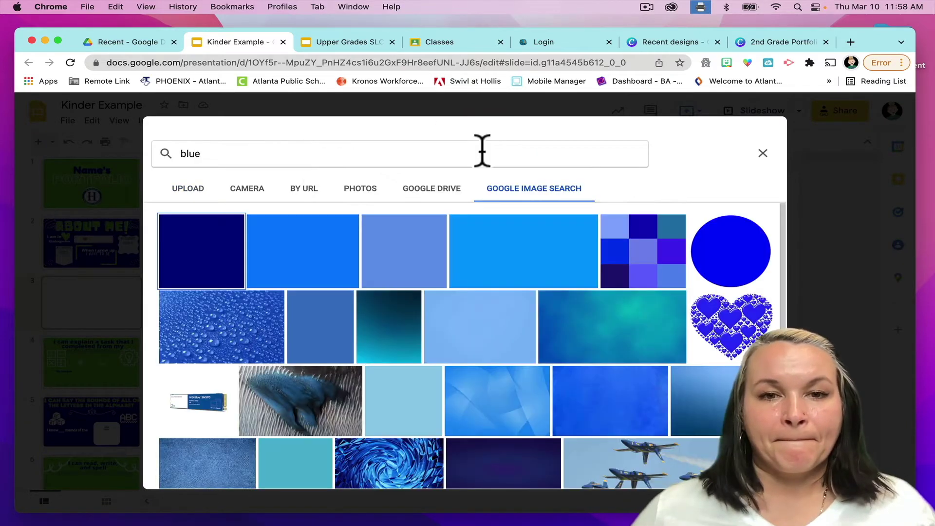
click(300, 256)
click(202, 343)
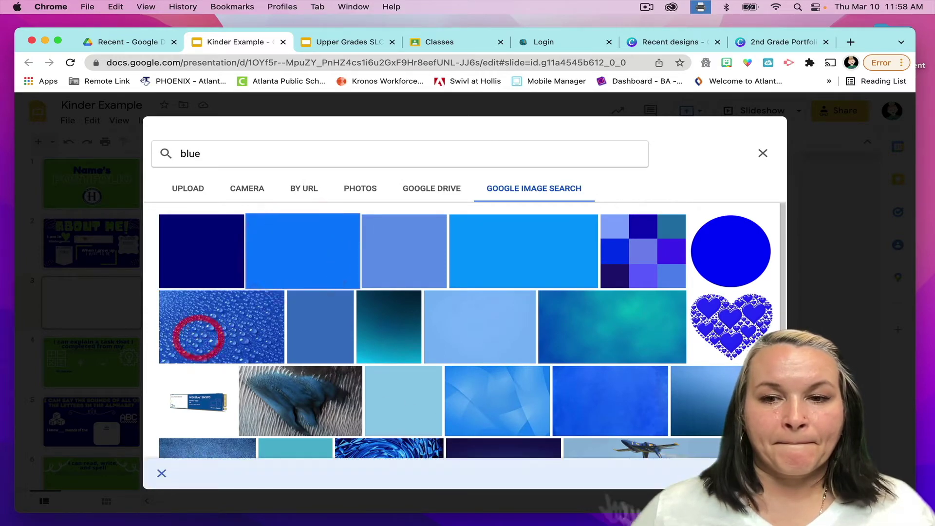
click(745, 475)
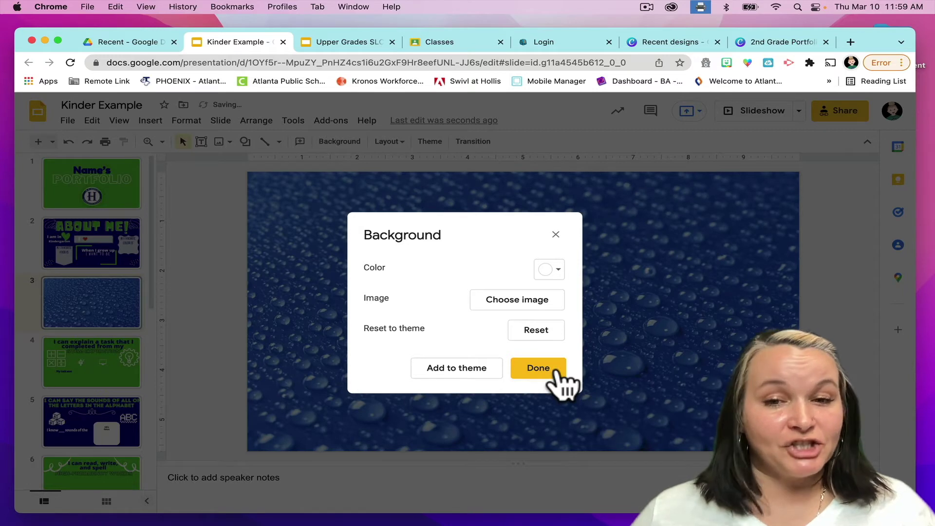
click(538, 368)
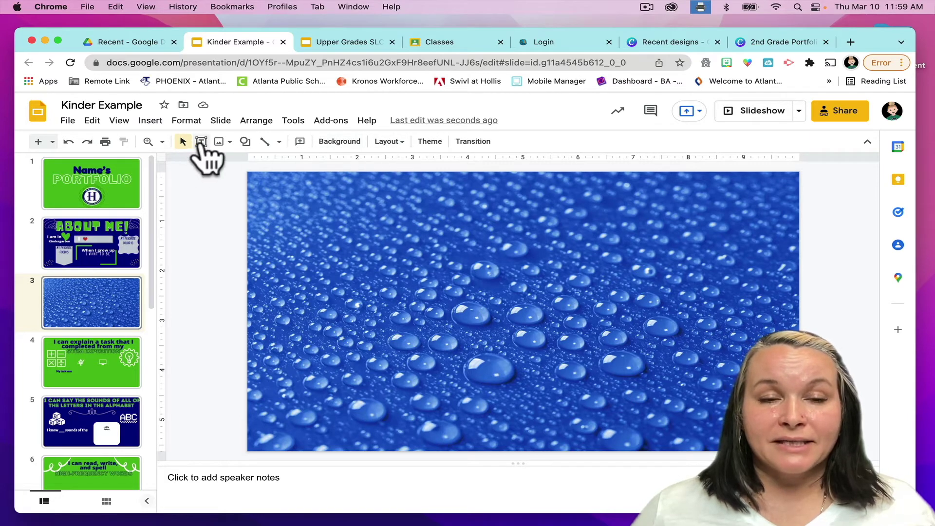
Step: On the About Me slide, add text boxes answering Pink, Music and Pizza
click(201, 143)
click(135, 249)
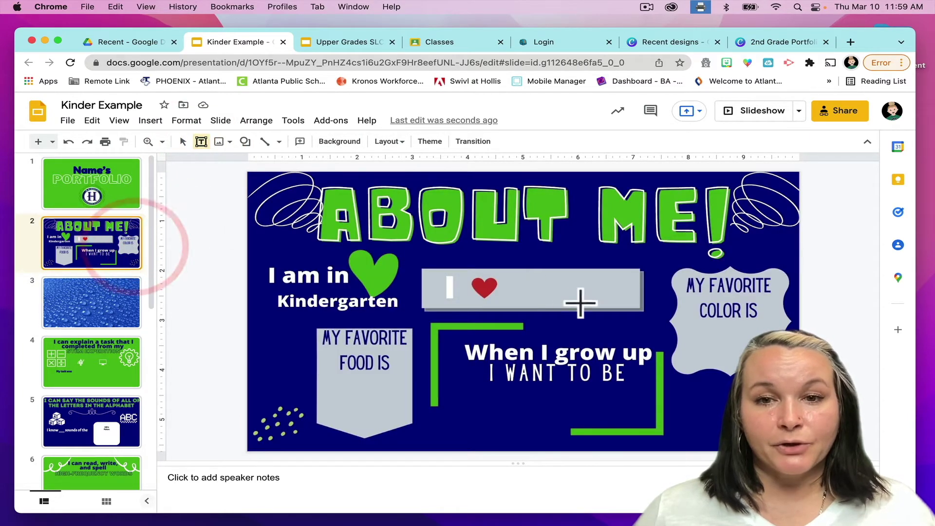
drag(579, 302, 774, 329)
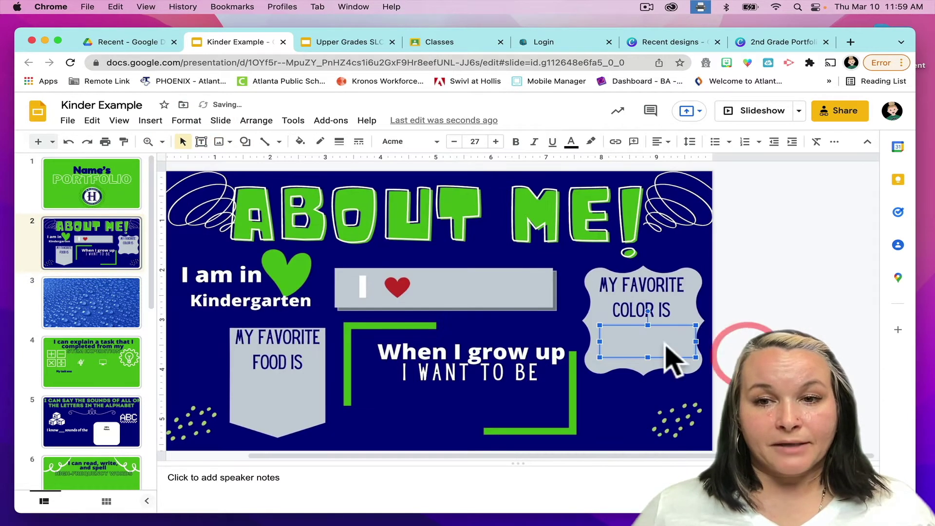
text(P)
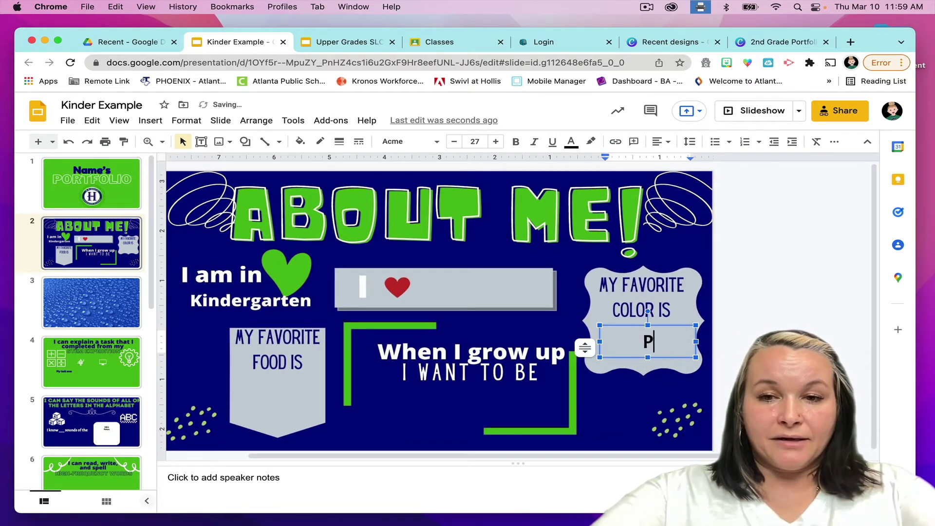
text(ink)
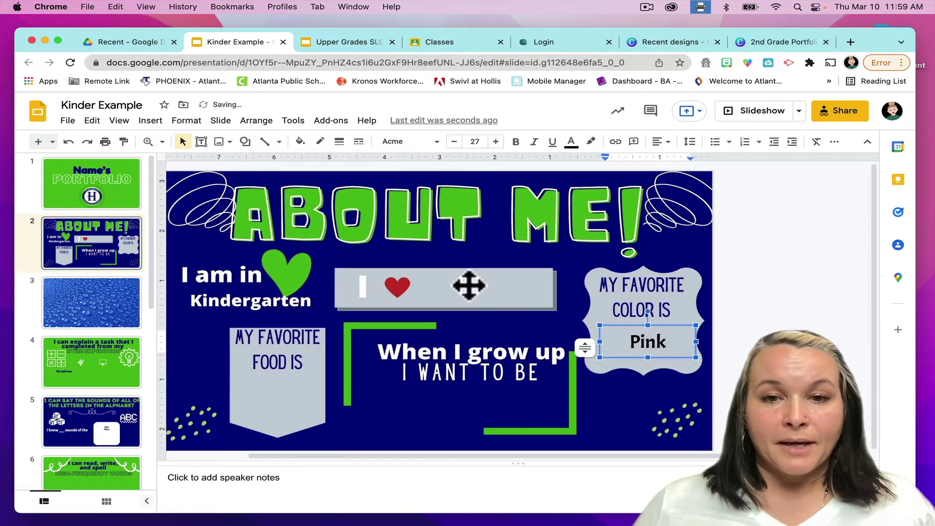
click(470, 285)
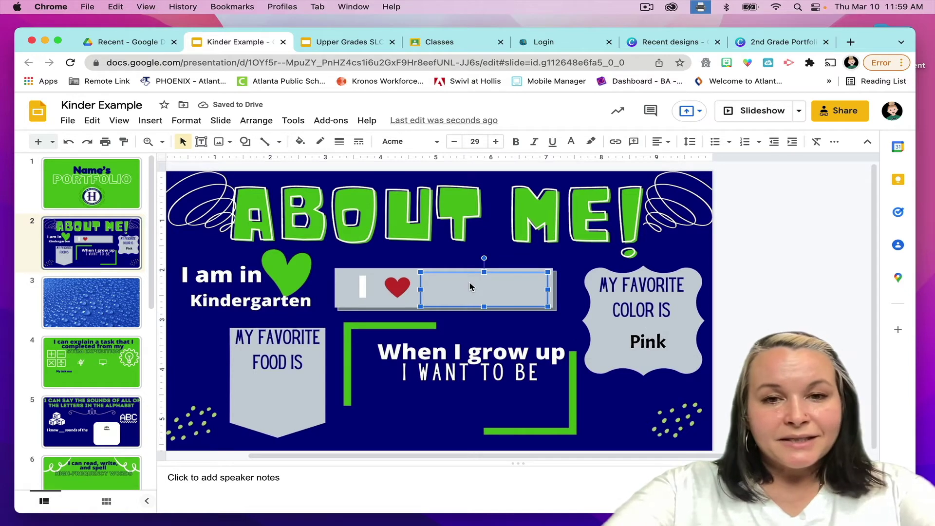
text(Music)
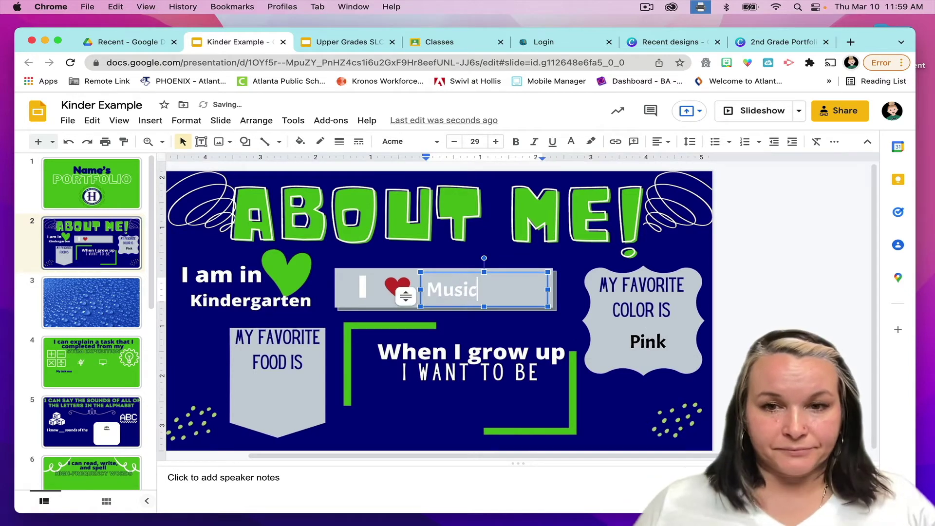
click(297, 392)
text(P)
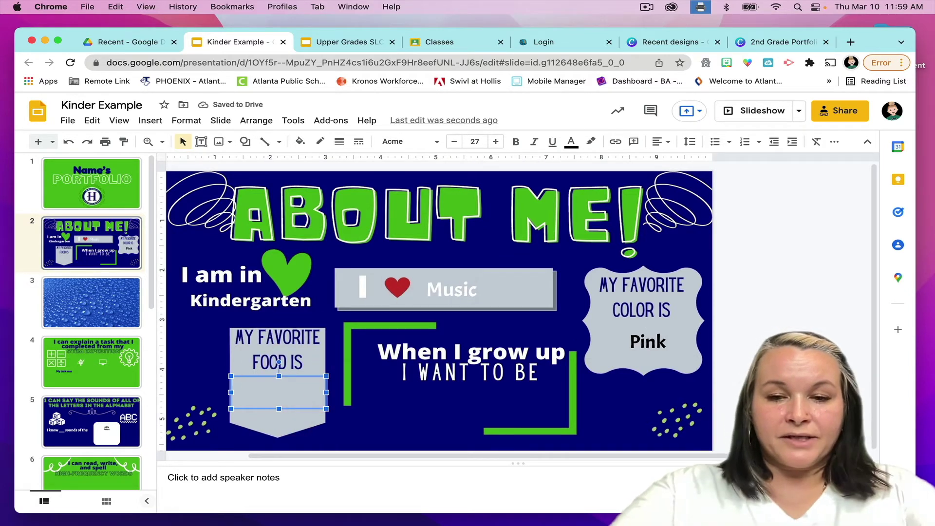
text(izza)
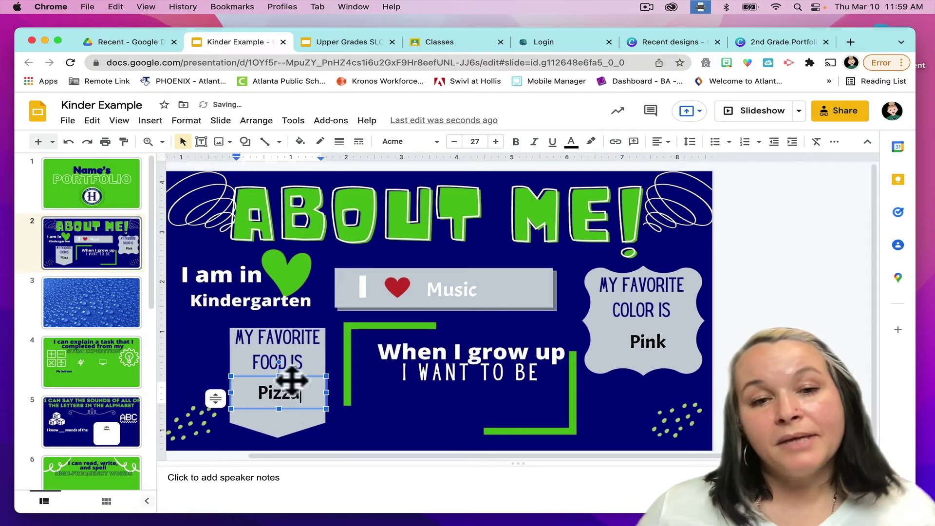
click(423, 404)
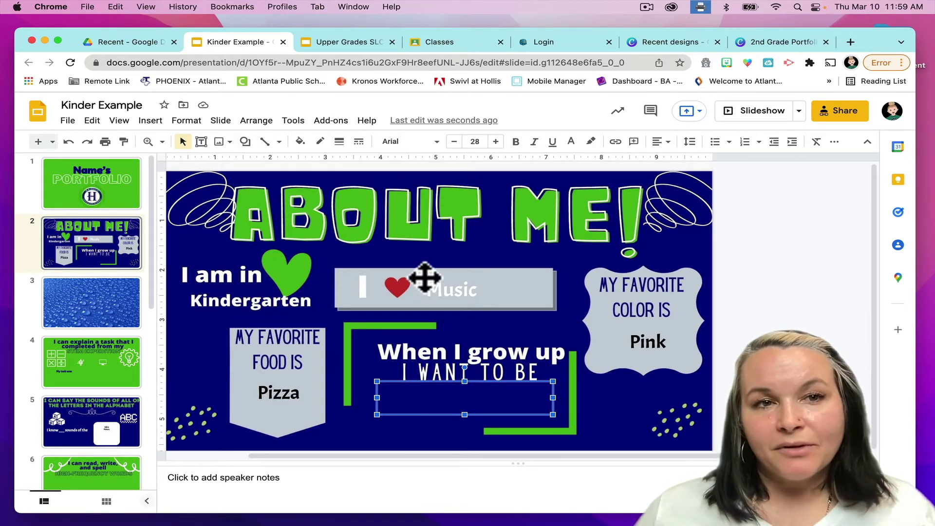
Step: Return to the 2nd Grade Portfolio and close its download options panel
click(782, 41)
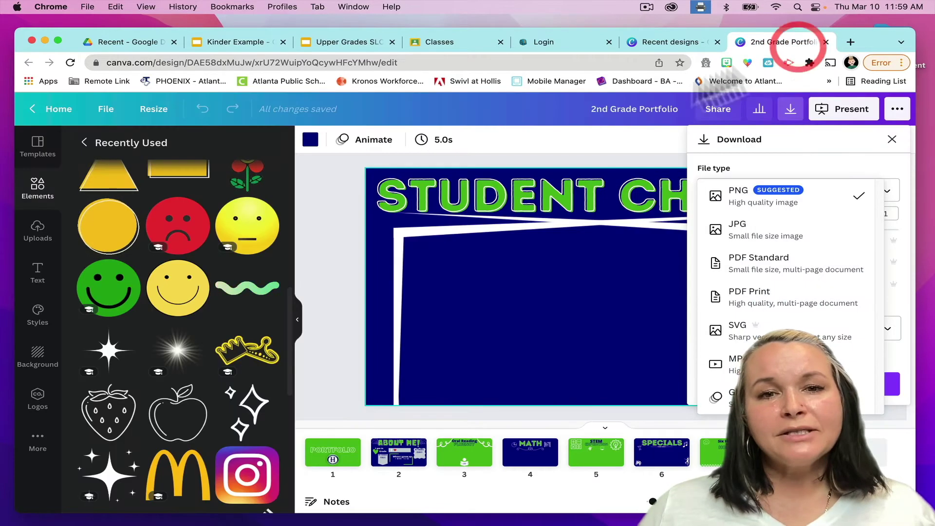
click(897, 152)
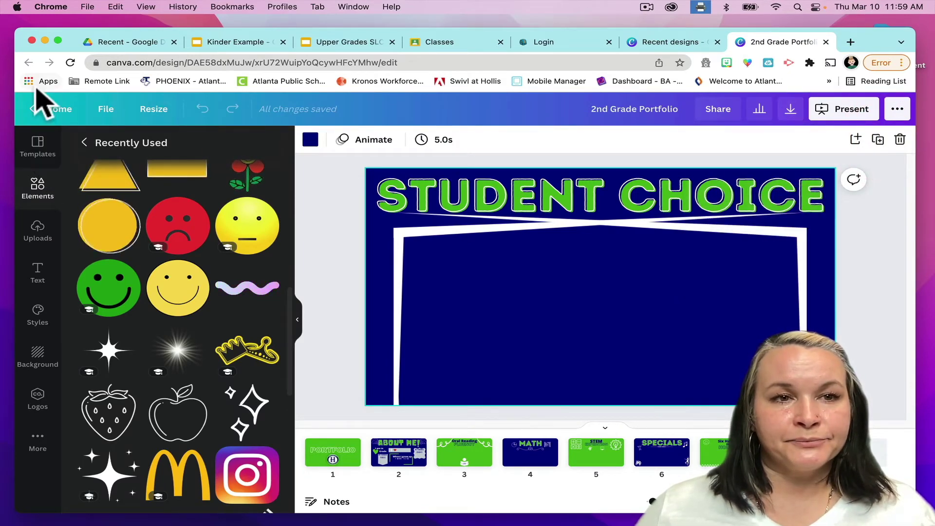
click(33, 81)
Step: From Canva home, browse recent designs and open the Art Class design
click(666, 42)
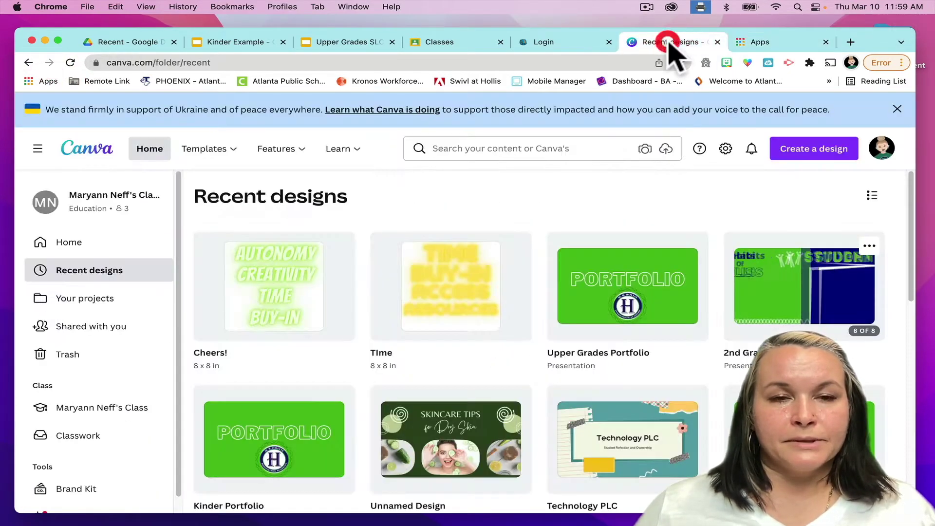
click(92, 248)
click(92, 270)
scroll(563, 383, down, 5)
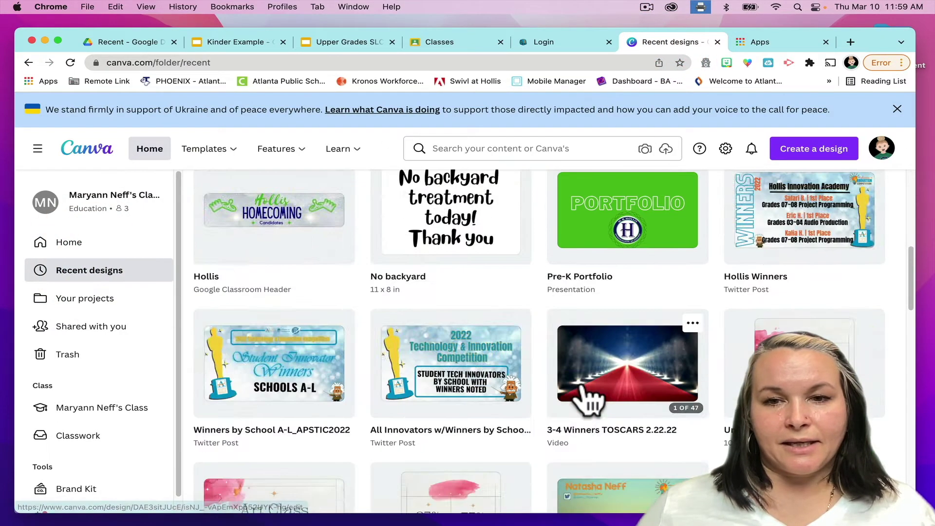
scroll(627, 340, down, 3)
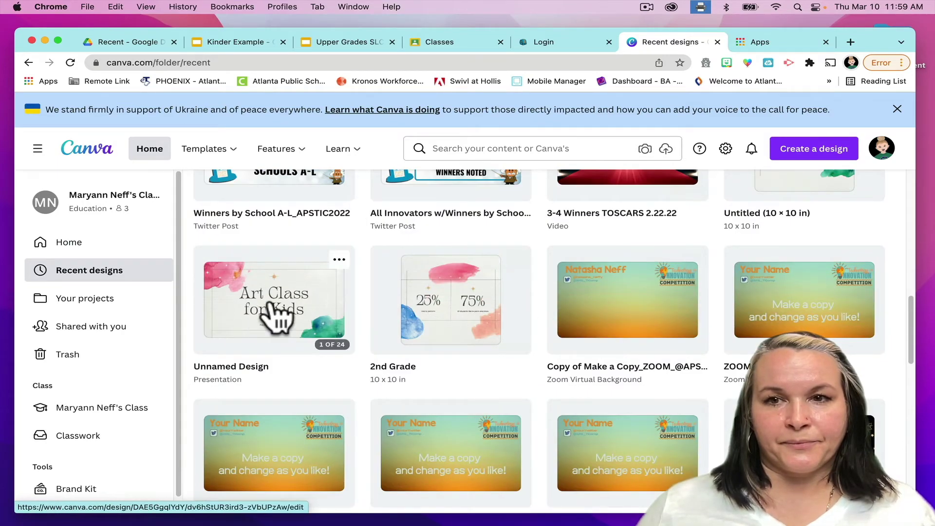
click(833, 188)
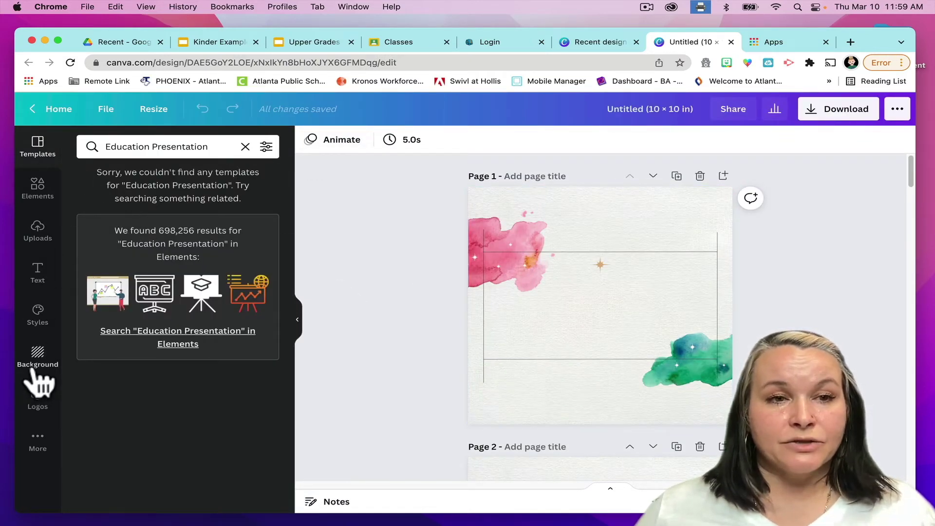
Step: Create a blank 16:9 presentation and open the Pink and Blue Creative Journal Planner template pages
click(55, 110)
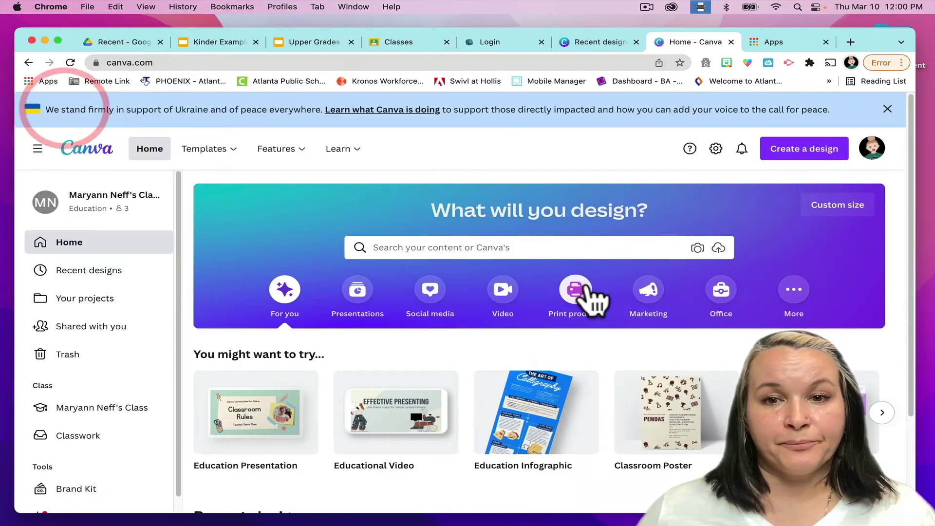
click(364, 288)
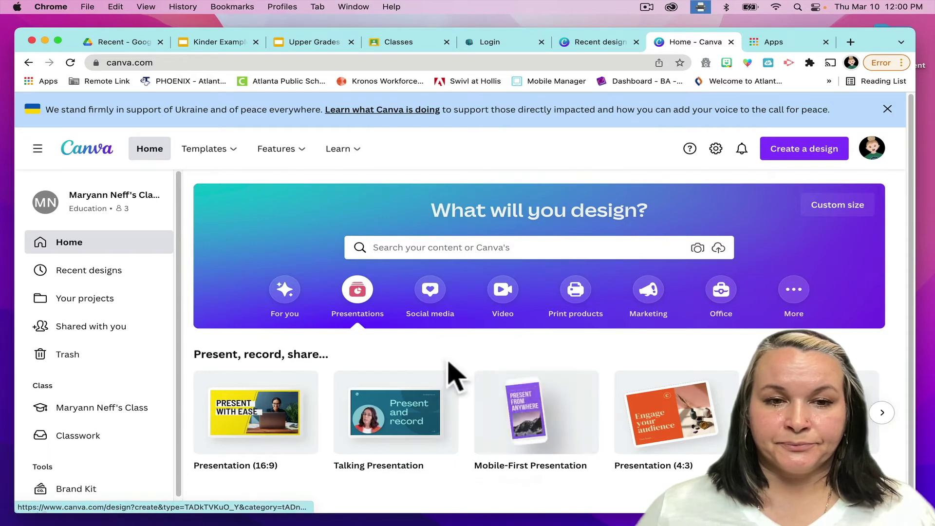
scroll(455, 376, down, 1)
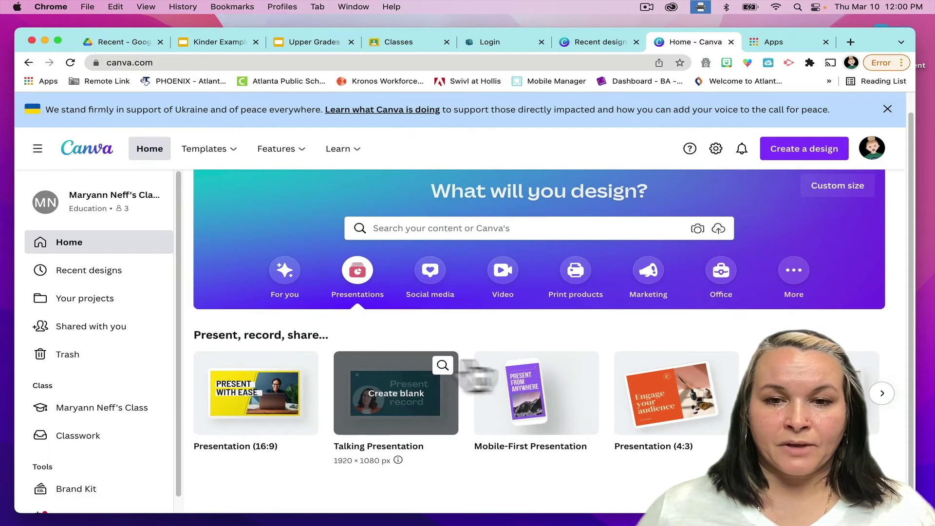
click(257, 413)
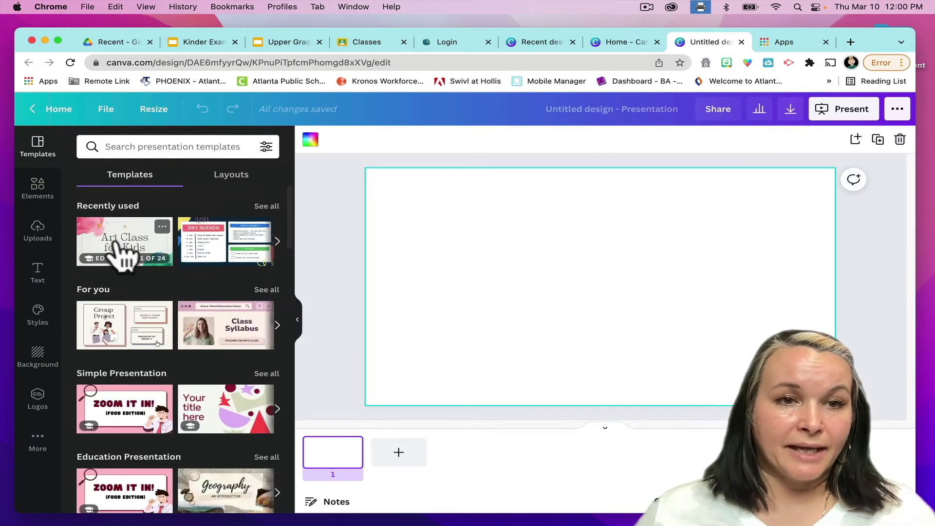
click(219, 242)
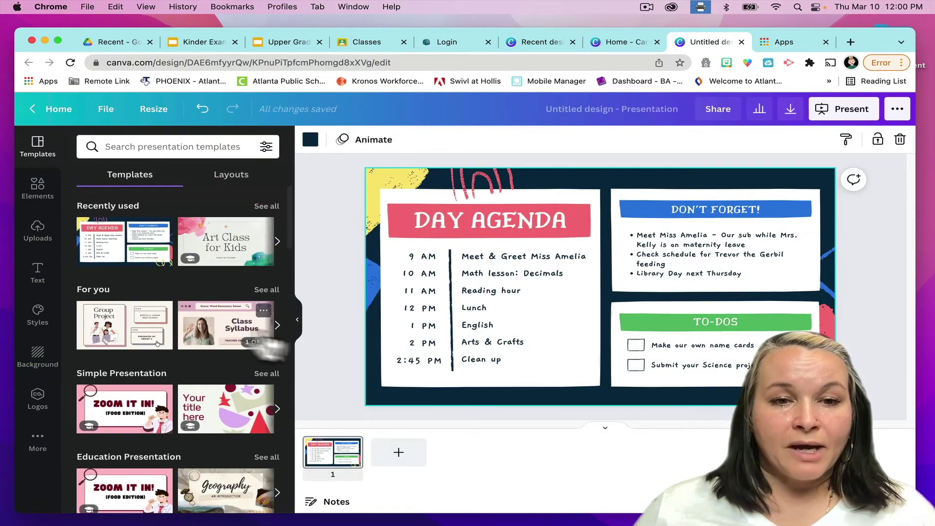
scroll(246, 314, down, 4)
scroll(219, 314, down, 2)
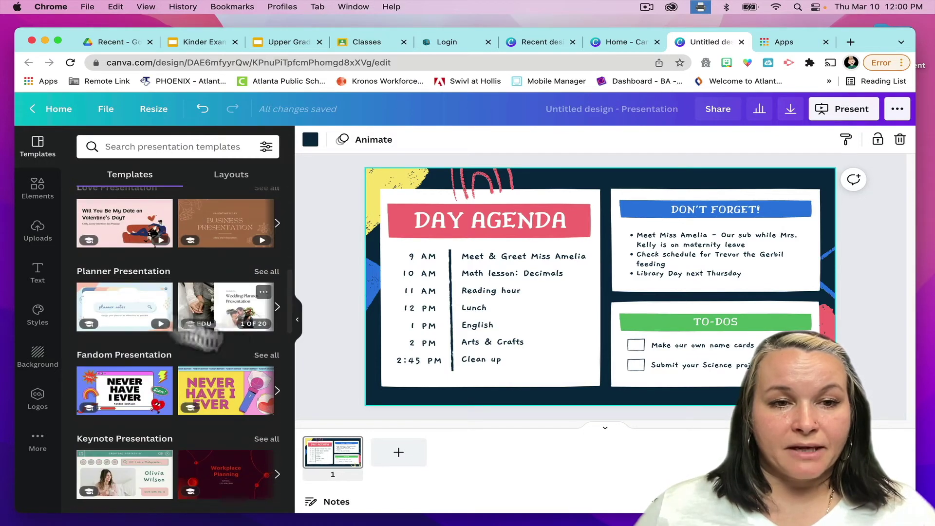
click(99, 319)
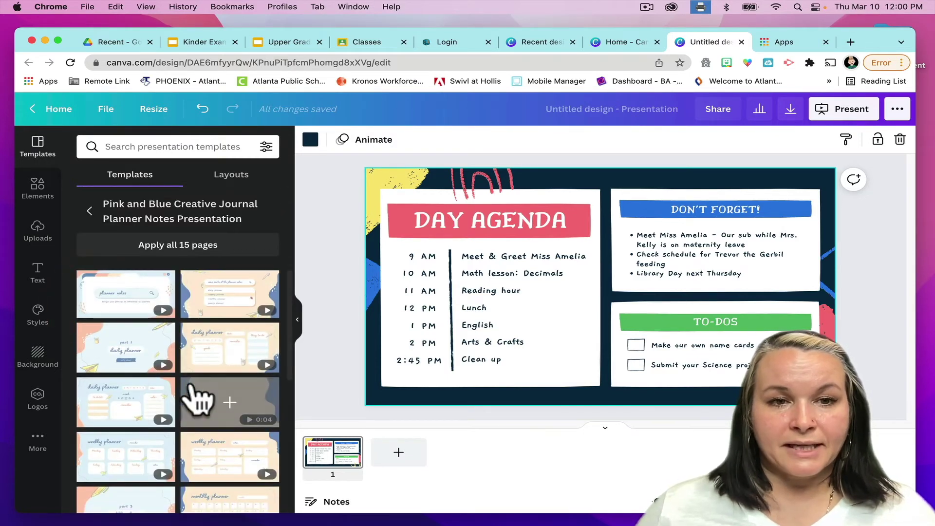
Step: Apply all 15 planner pages and delete the title, subtitle and tape label on page 1
click(176, 246)
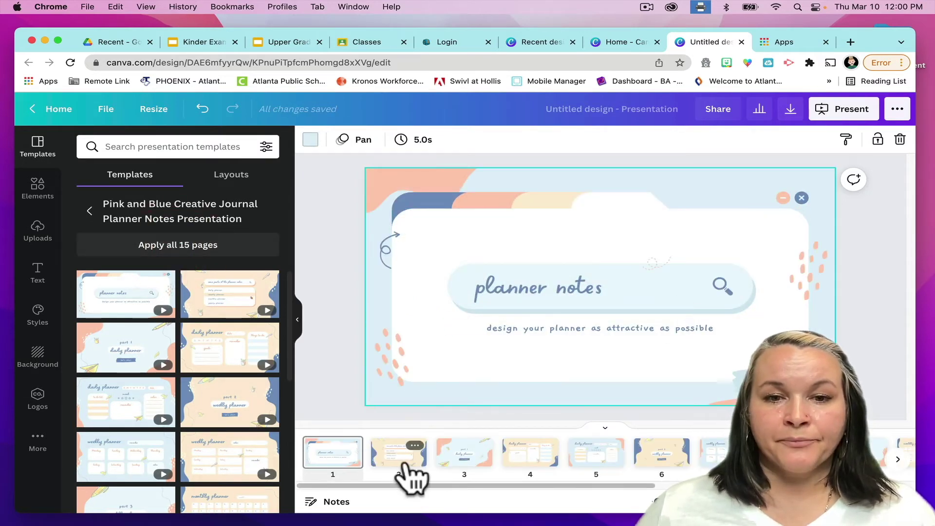
click(497, 288)
drag(476, 289, 612, 307)
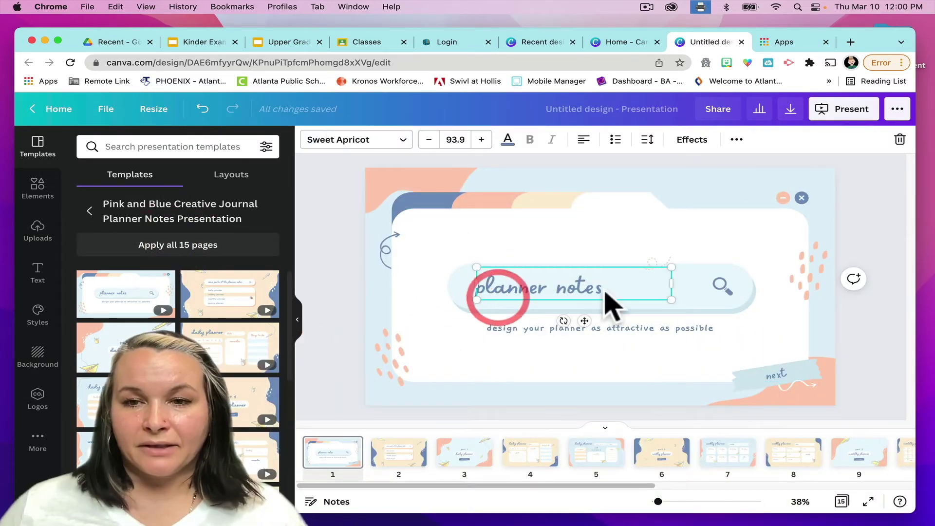
key(BackSpace)
click(654, 328)
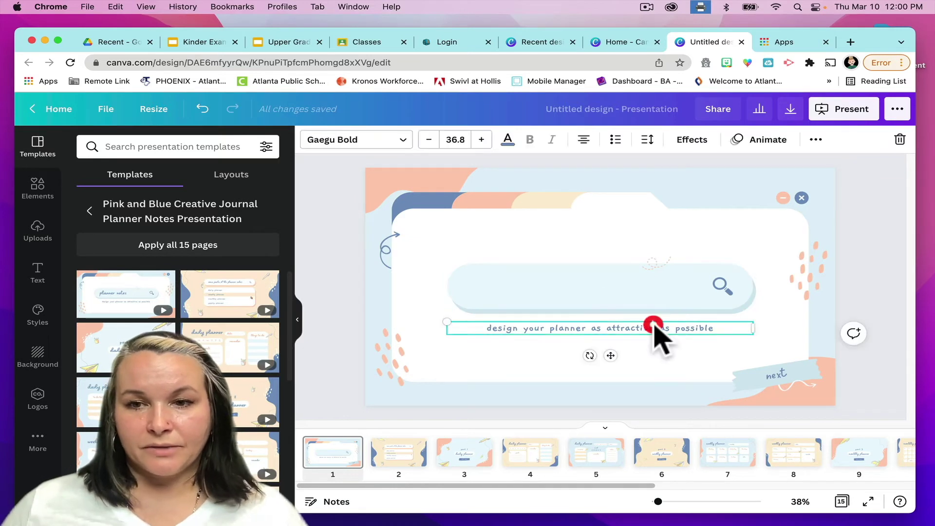
key(BackSpace)
click(774, 395)
key(BackSpace)
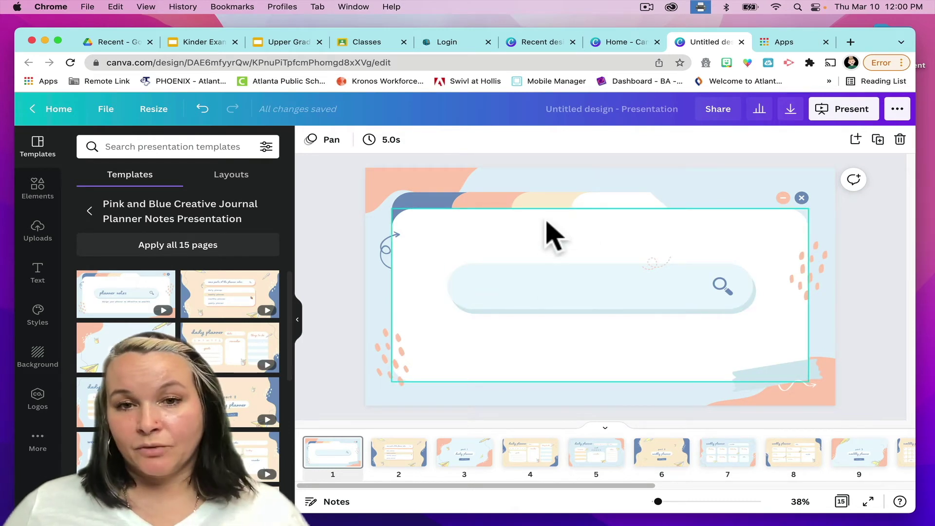
Step: Look through planner pages 2–4 and bring up the share and download options
click(398, 456)
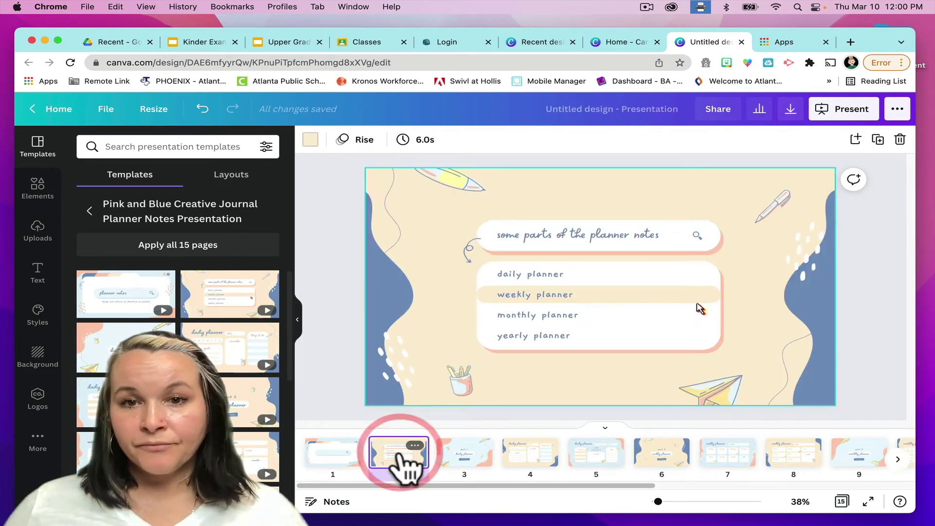
click(457, 457)
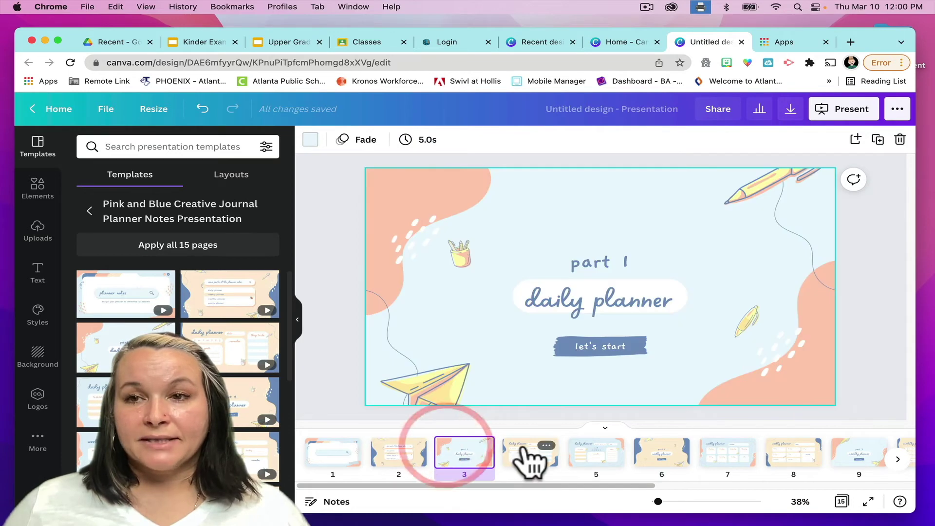
click(526, 456)
click(897, 108)
Step: Review the planner's download file types, then move to Google Drive's Recent files
click(771, 223)
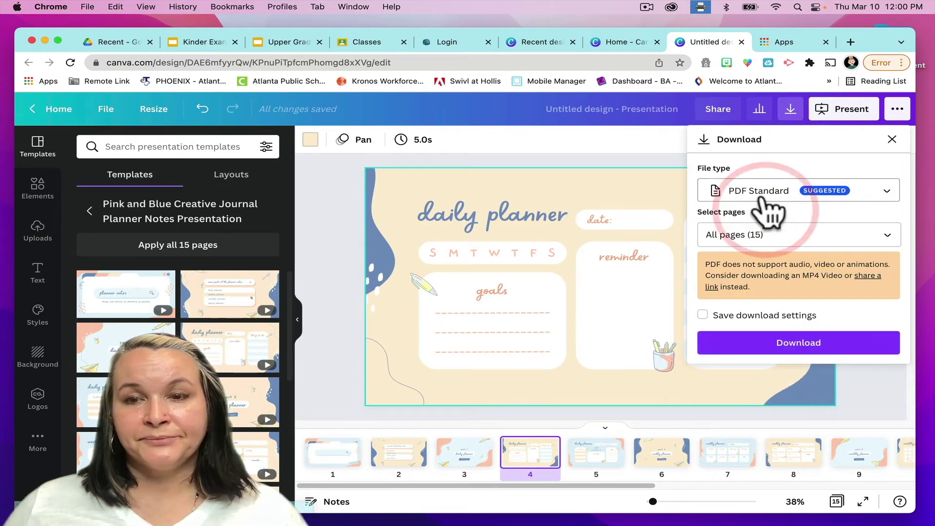
click(771, 209)
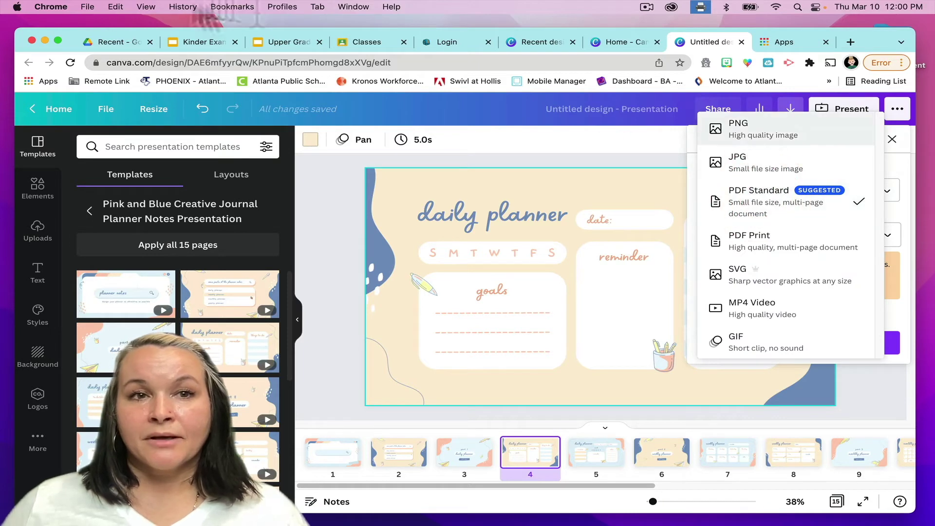
click(291, 44)
click(131, 42)
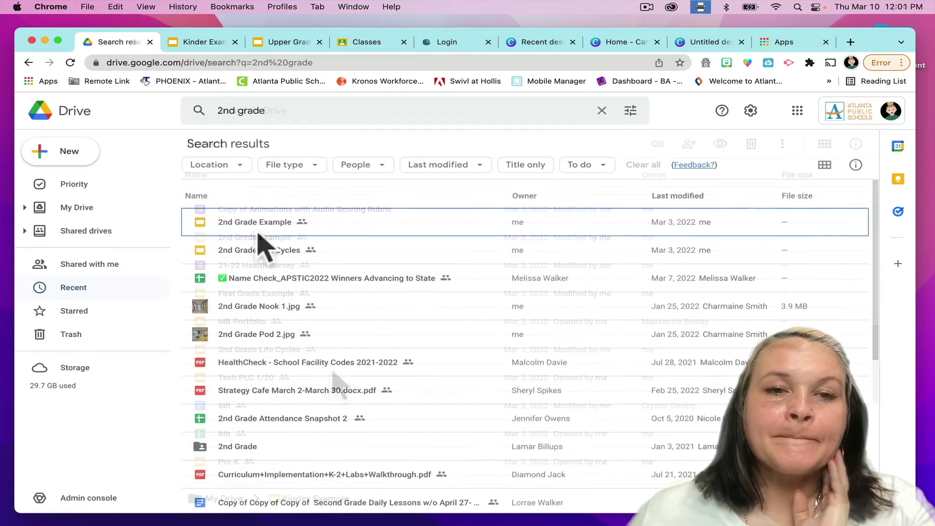
Step: Open the 2nd Grade Life Cycles file from the '2nd grade' Drive results in Slides
double_click(257, 250)
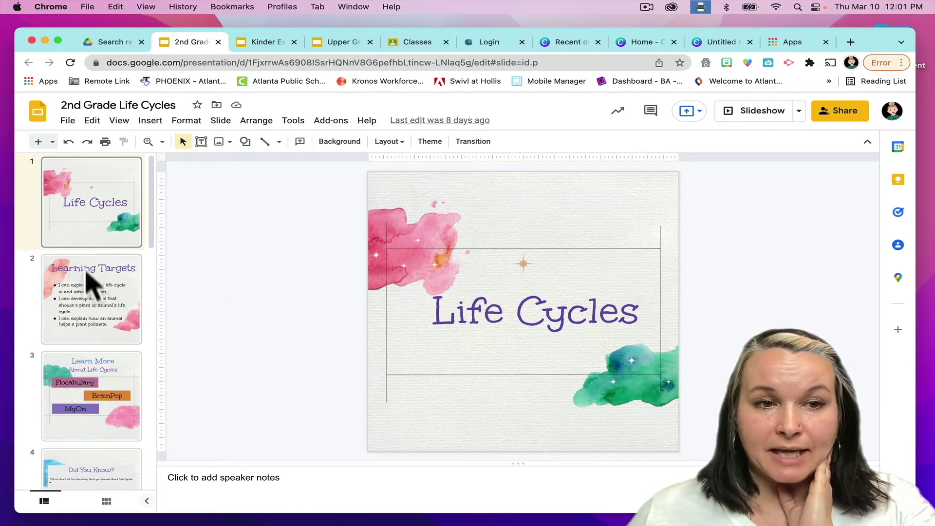
Step: Go to the Learn More slide and select its Flocabulary link box
click(91, 293)
click(115, 412)
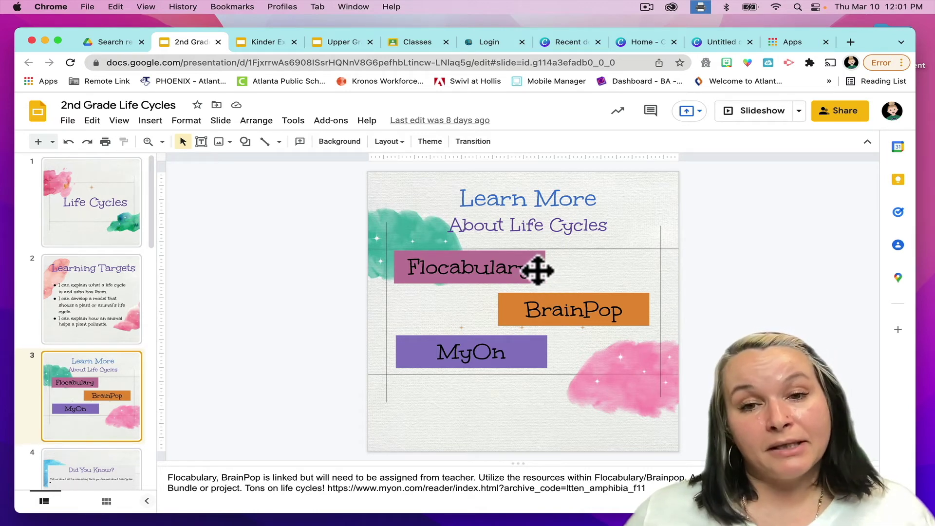
click(538, 267)
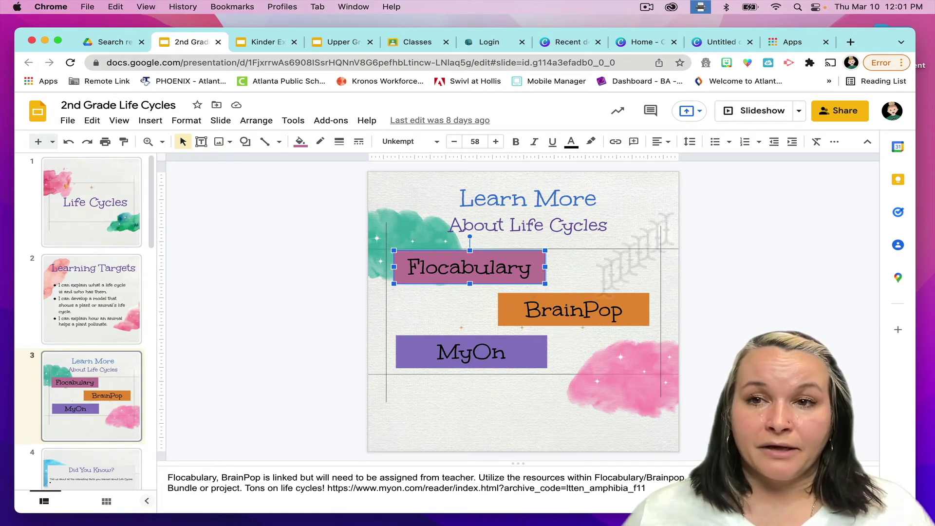
Step: Present the deck, test the Flocabulary link, then advance to the next slide
click(753, 115)
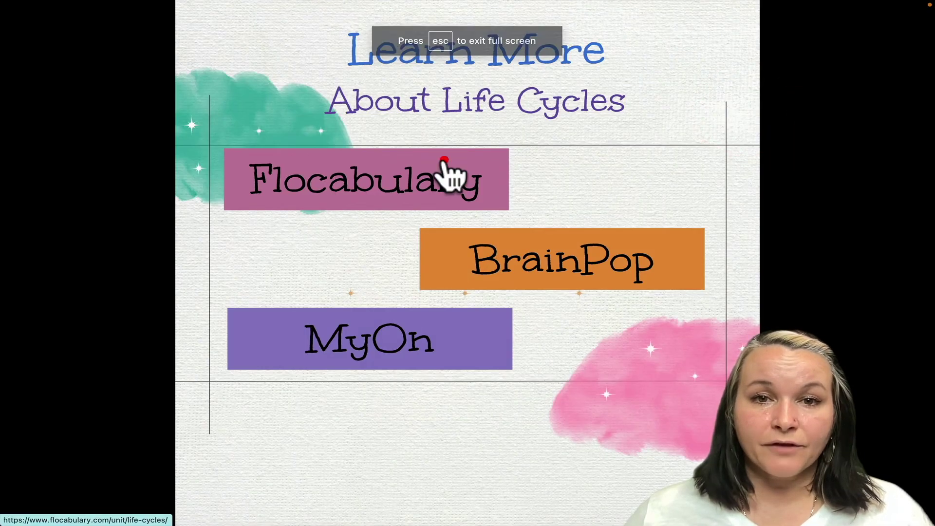
click(443, 174)
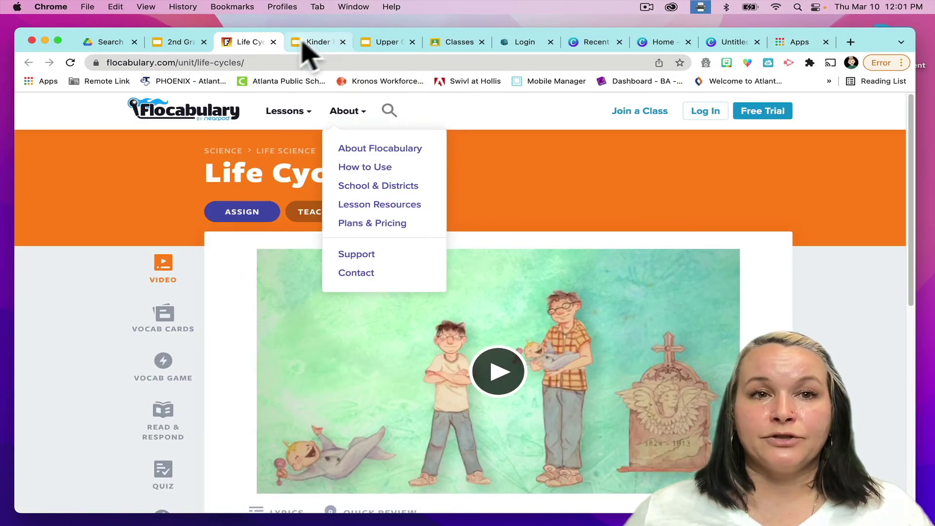
click(181, 41)
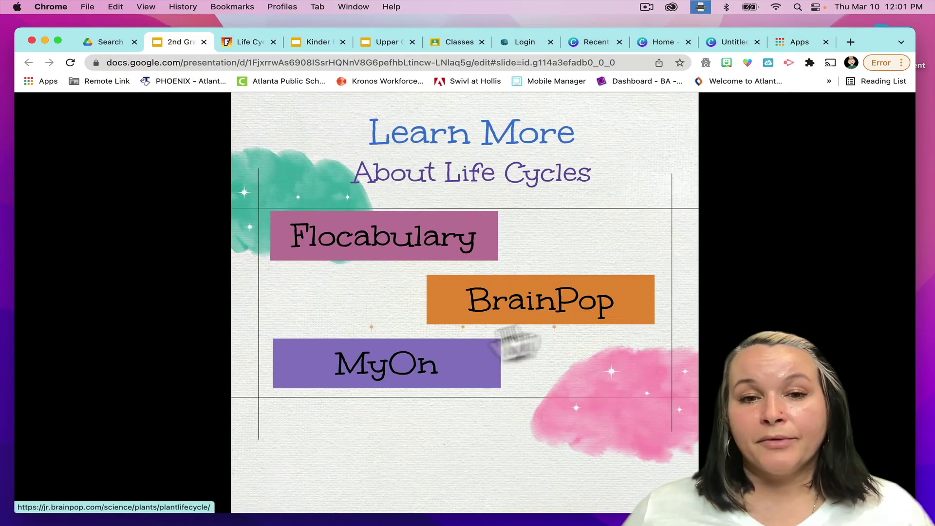
key(ctrl+shift+f)
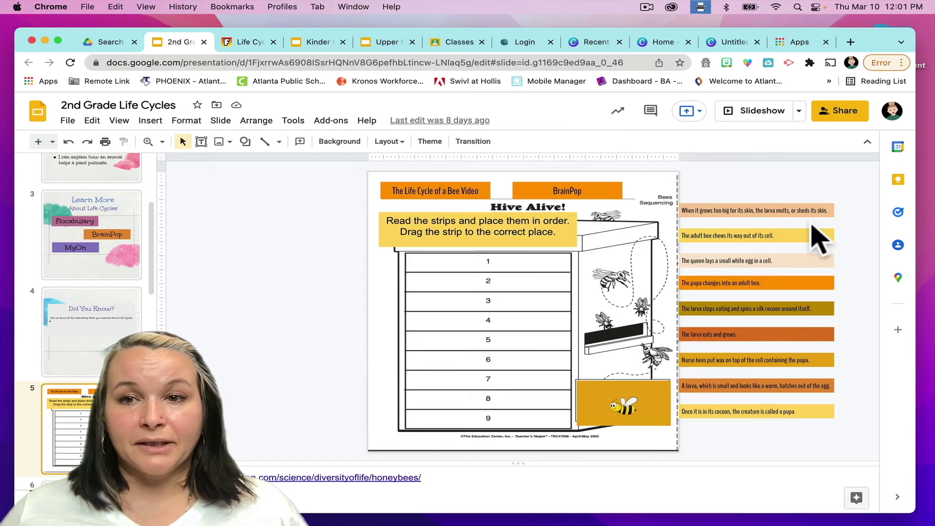
Step: Place the grows-too-big, adult bee and queen egg strips in hive rows 1, 2 and 3
mouse_move(804, 216)
mouse_down()
mouse_move(485, 284)
mouse_move(516, 265)
mouse_up()
drag(799, 236, 526, 283)
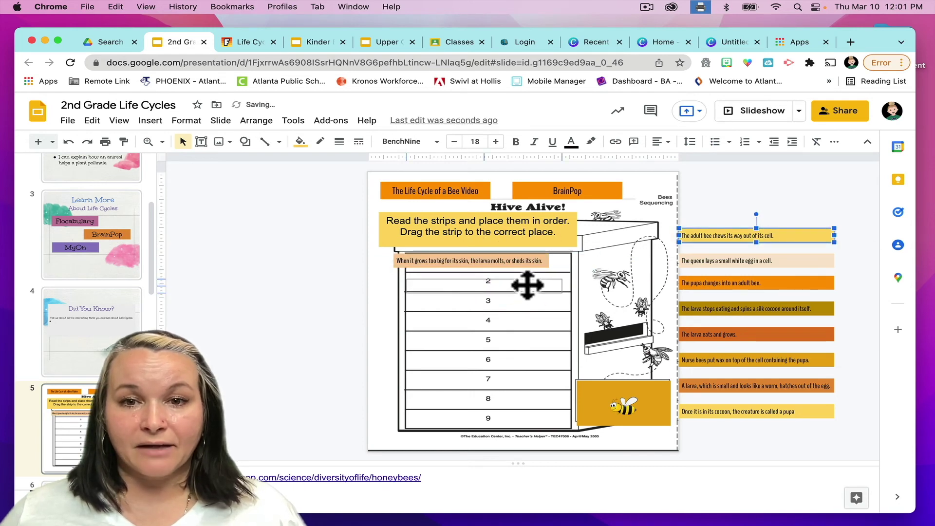
drag(799, 260, 513, 298)
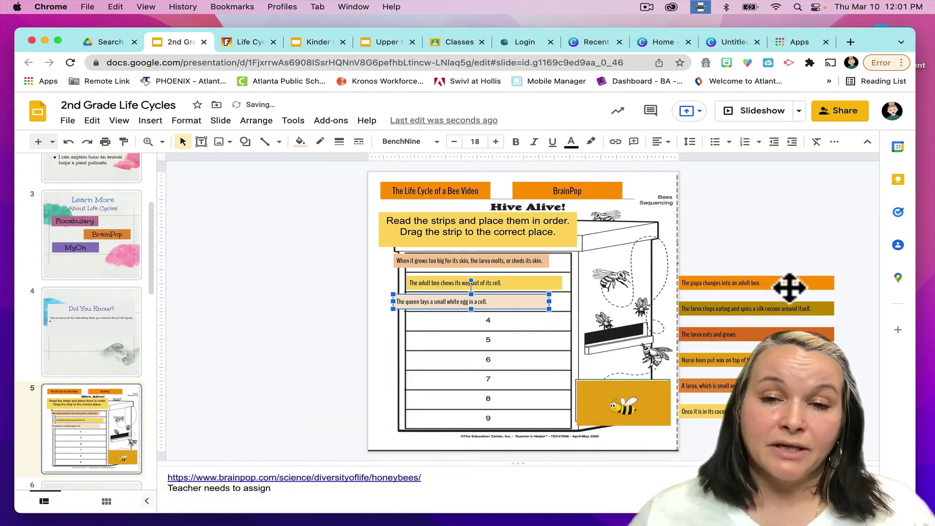
scroll(28, 369, down, 2)
scroll(117, 355, down, 2)
scroll(91, 332, down, 2)
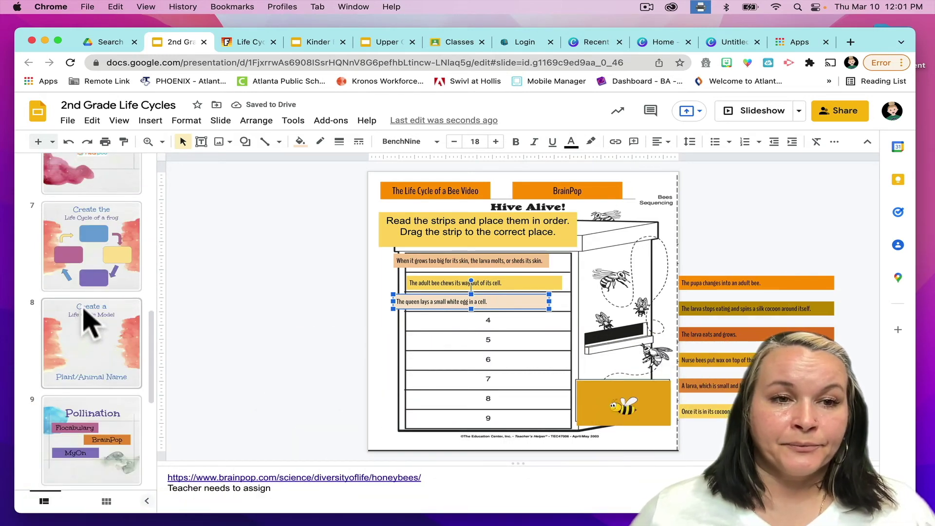
click(78, 170)
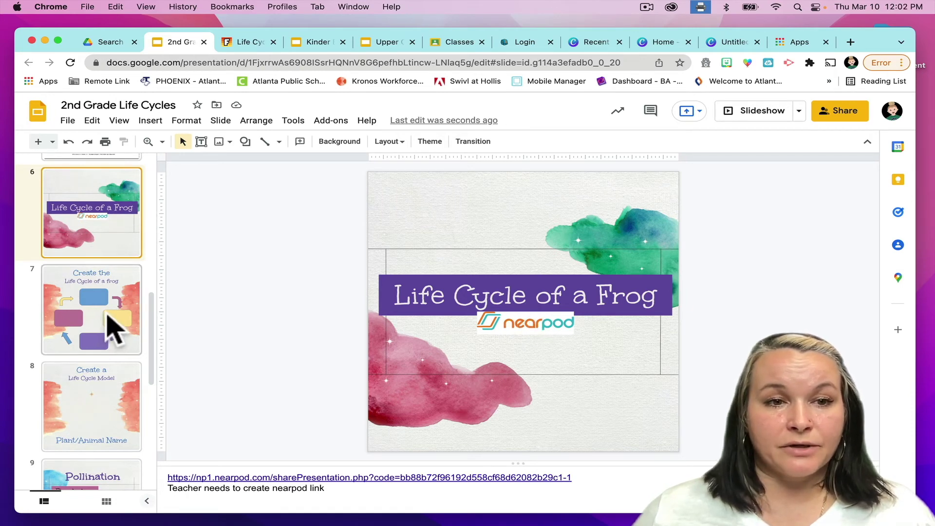
Step: Put the frog photo on slide 7's top blue box and pull a blue box from slide 8's stack
click(109, 325)
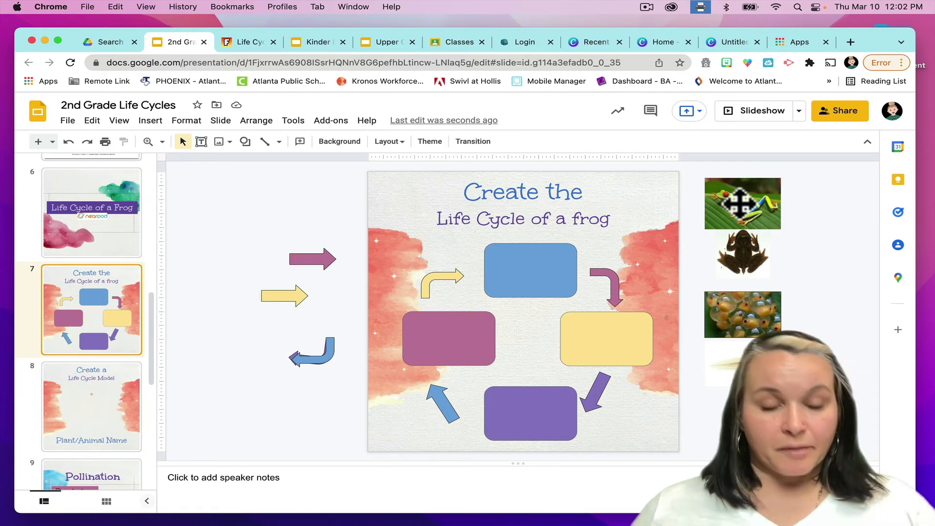
drag(738, 213, 530, 276)
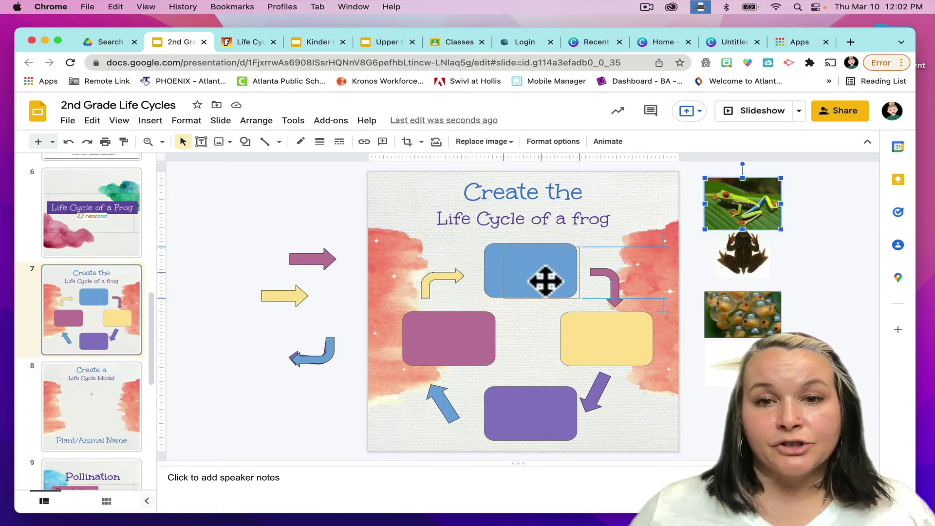
scroll(96, 387, up, 1)
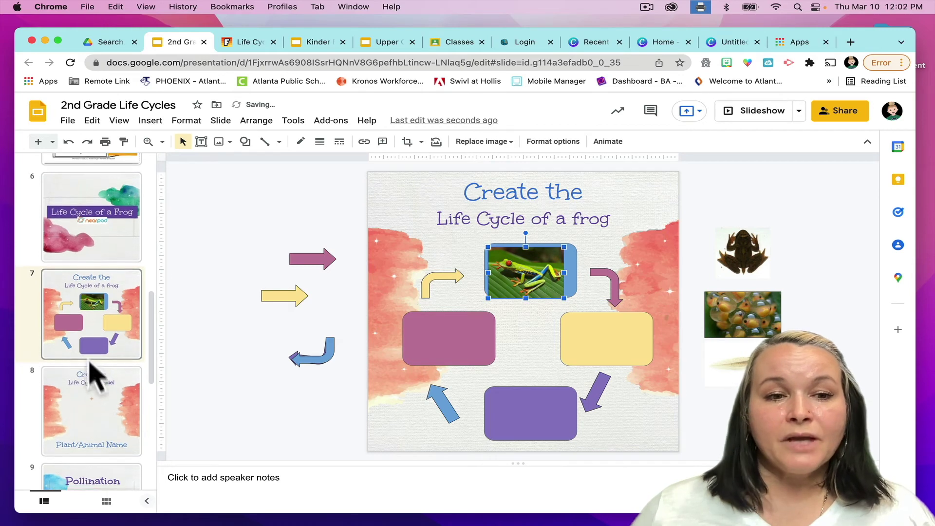
click(95, 423)
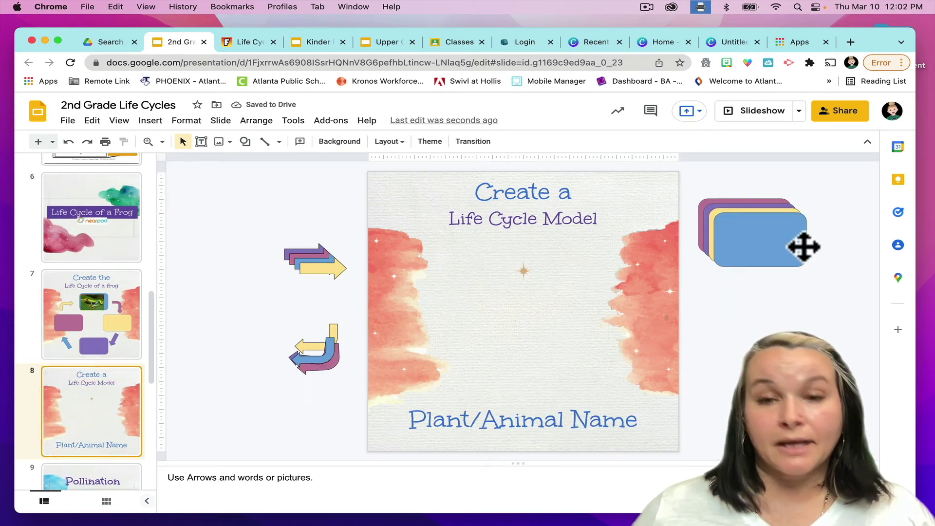
drag(778, 244, 722, 256)
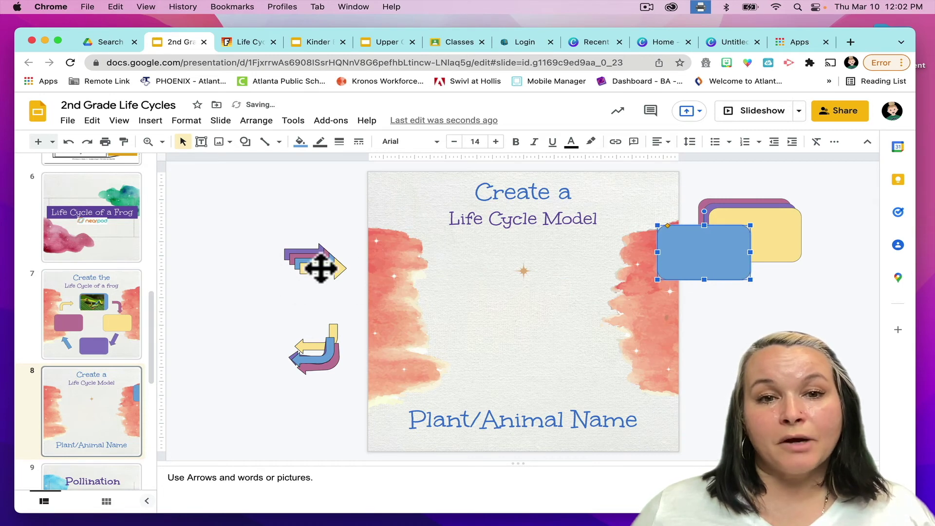
scroll(110, 372, down, 5)
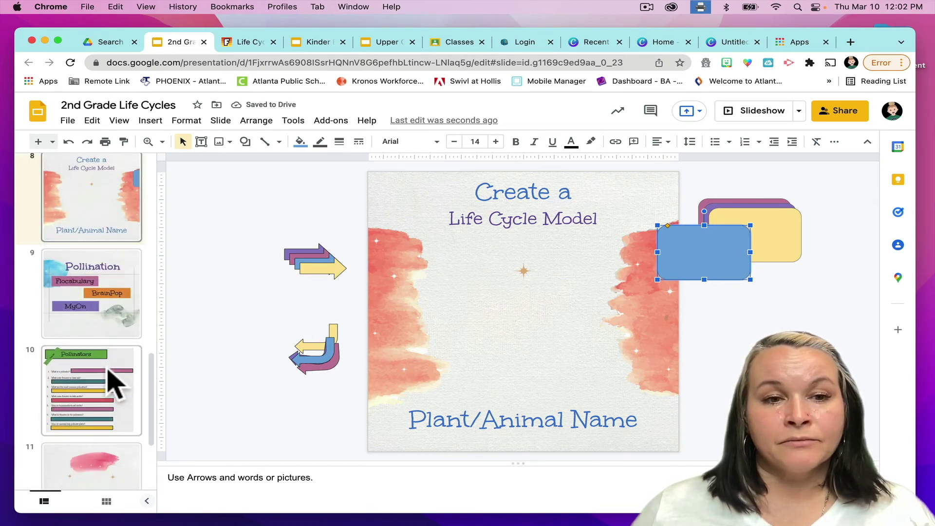
click(64, 402)
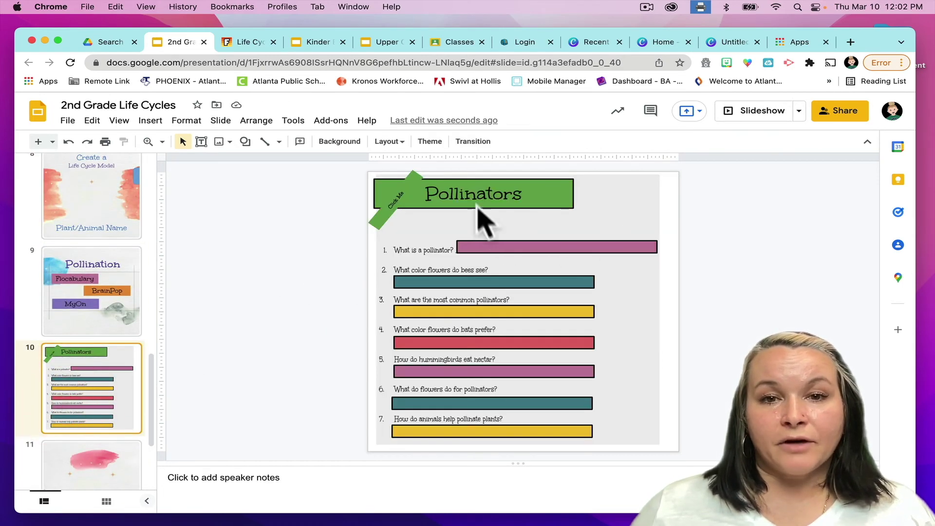
Step: Present the Pollinators slide and open its Click Me pollination video
click(398, 196)
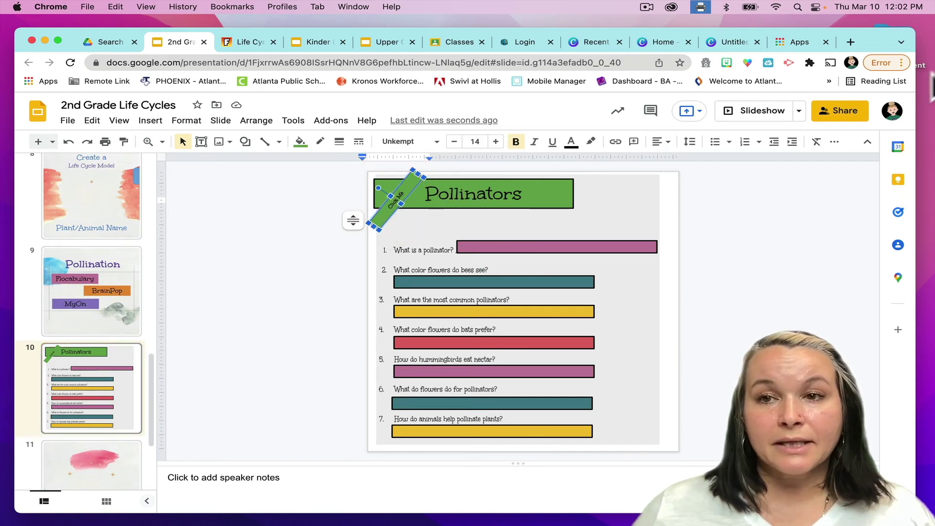
click(752, 121)
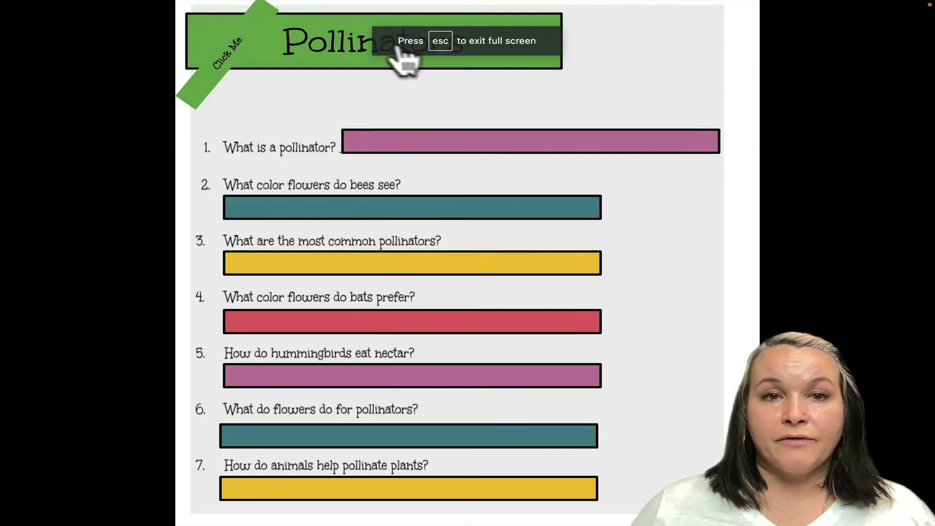
click(241, 59)
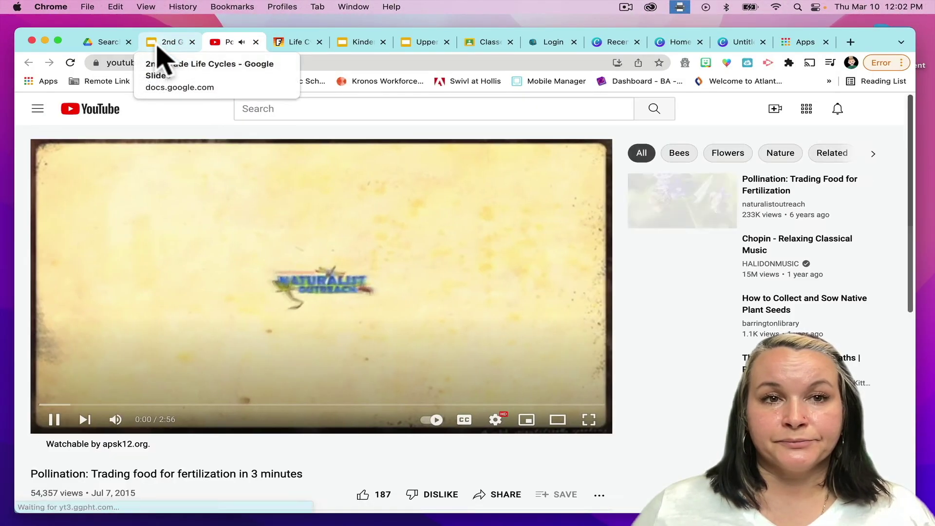
click(167, 42)
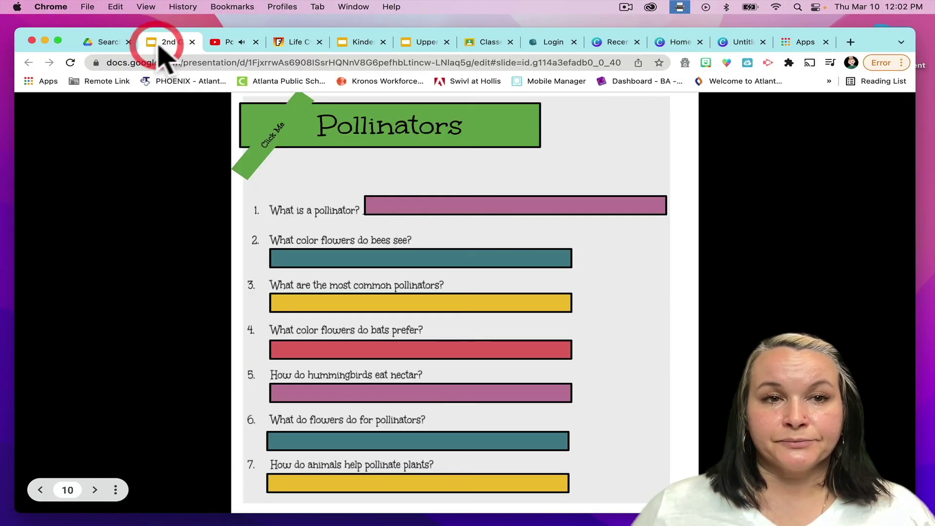
Step: Play and pause the pollination video, then advance to the blank watercolor slide
click(224, 43)
click(54, 420)
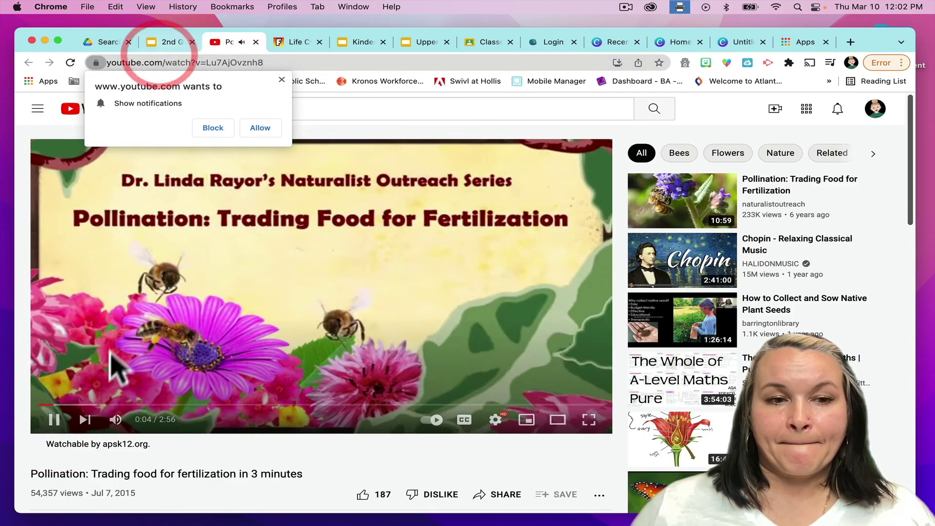
click(55, 420)
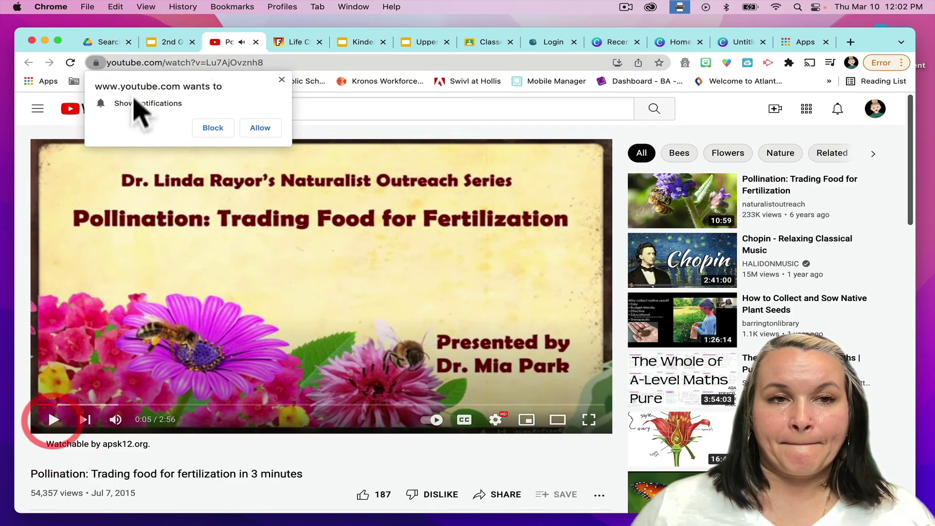
click(167, 42)
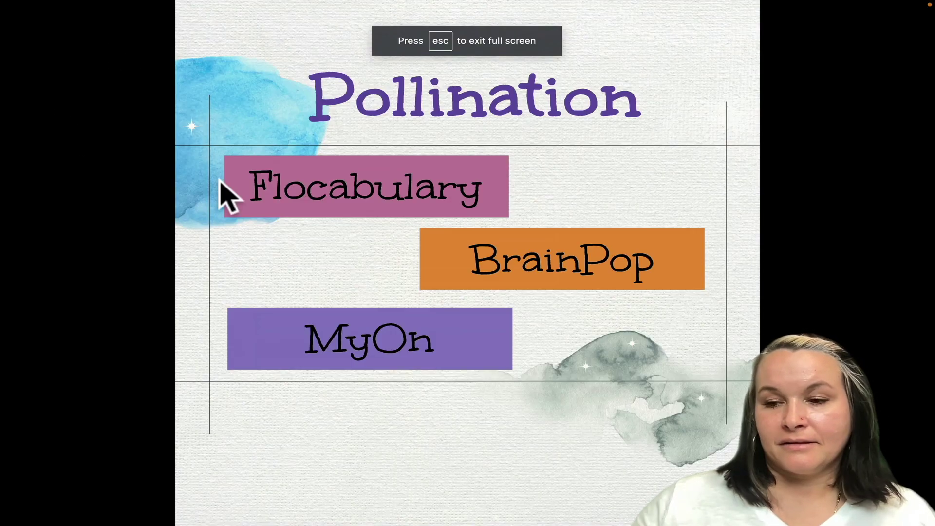
key(Right)
key(Right)
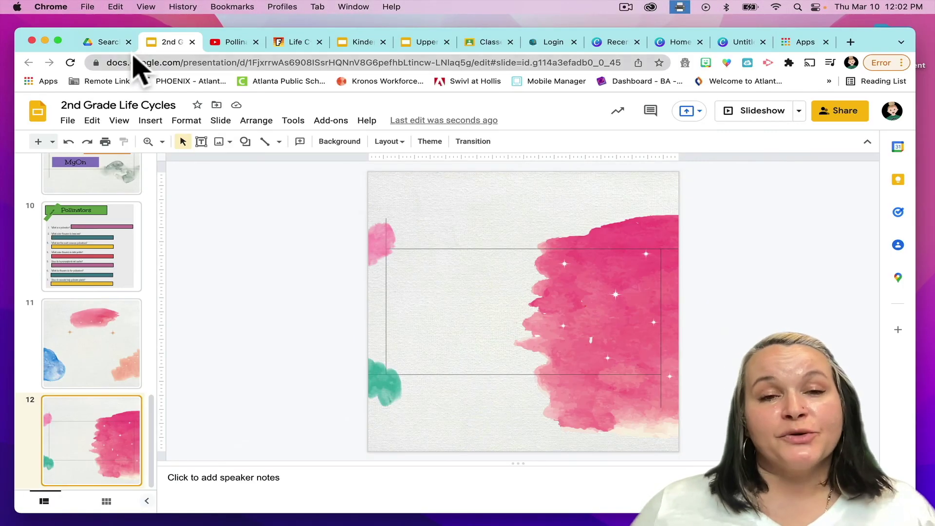
Step: Glance at the Canva 'Untitled design' tab, then return to the Kinder Example presentation
click(740, 42)
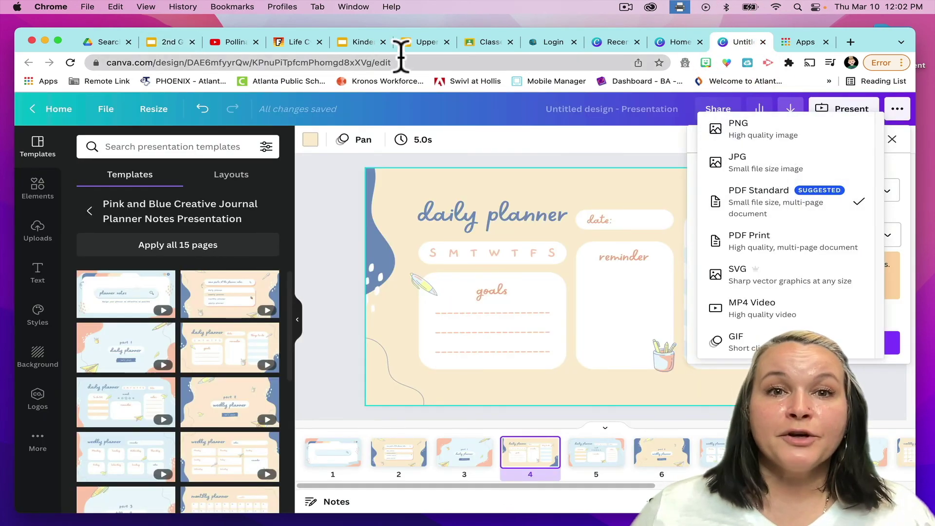
click(362, 42)
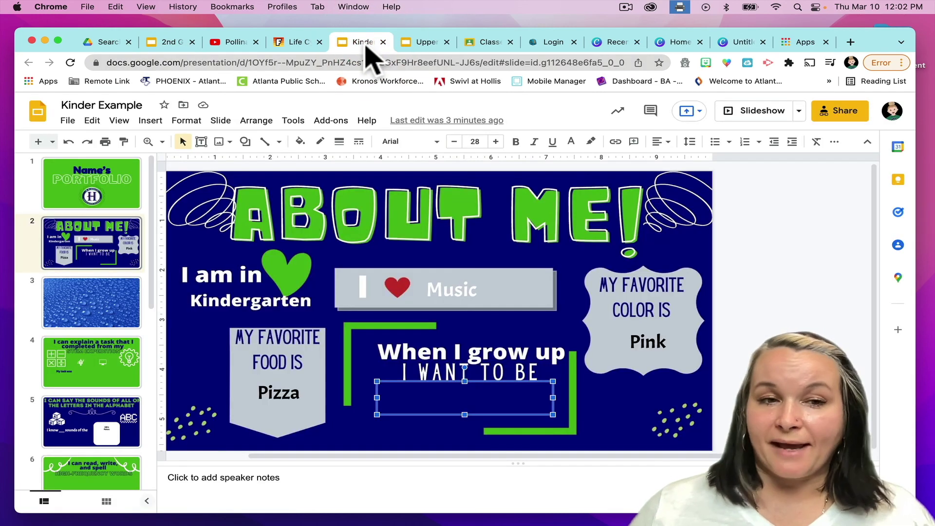